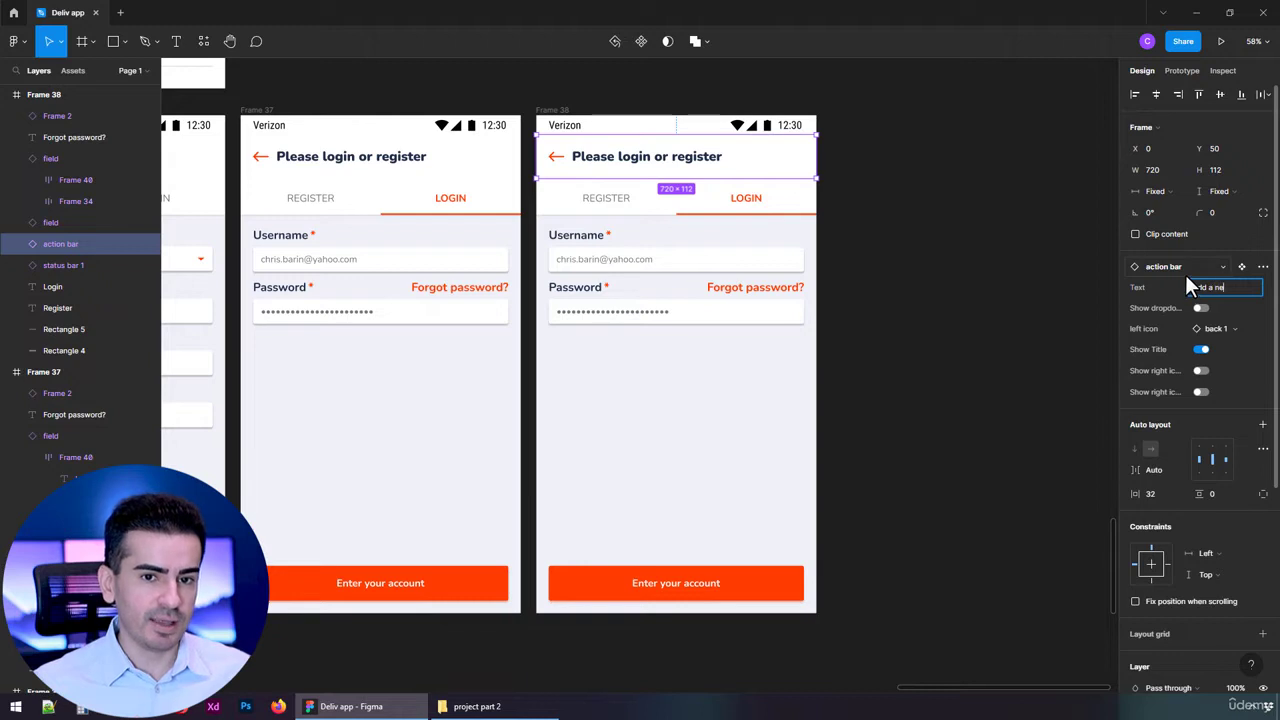
# Set the copied login screen's header title to 'Add a new address' and select the tab bar background.
pyautogui.write('w address')
pyautogui.press('Return')
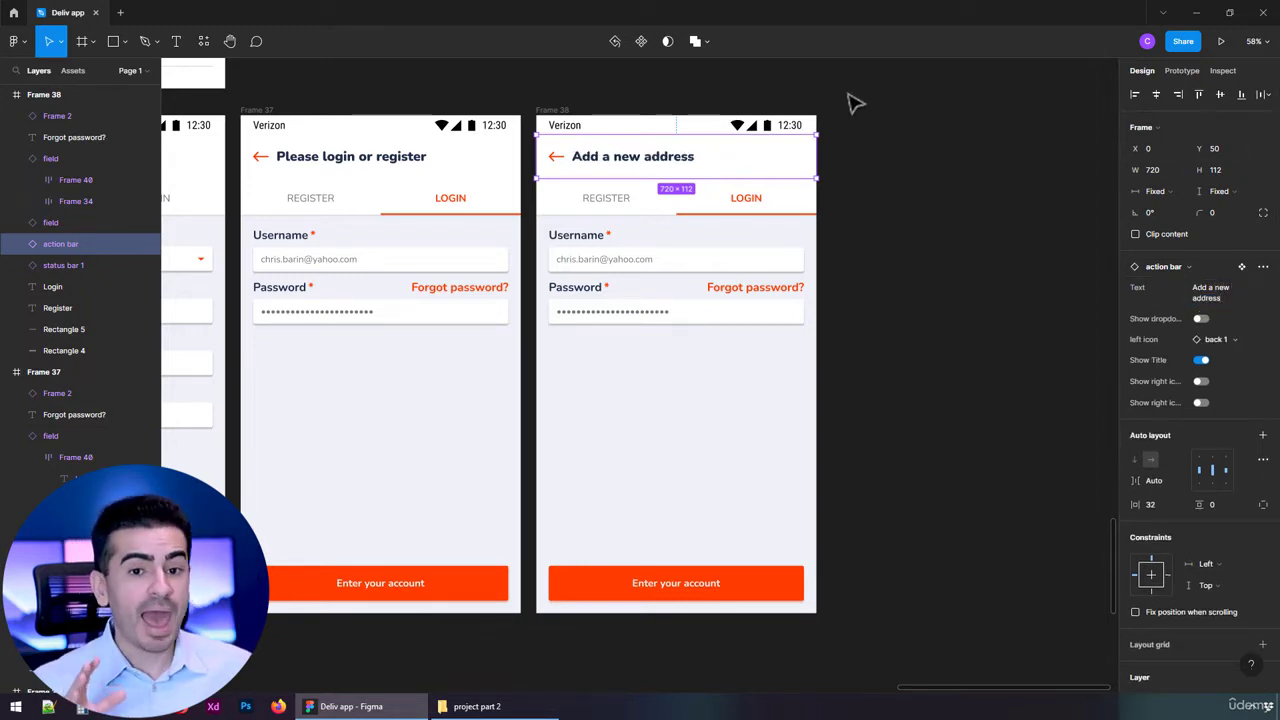
pyautogui.scroll(5, 668, 177)
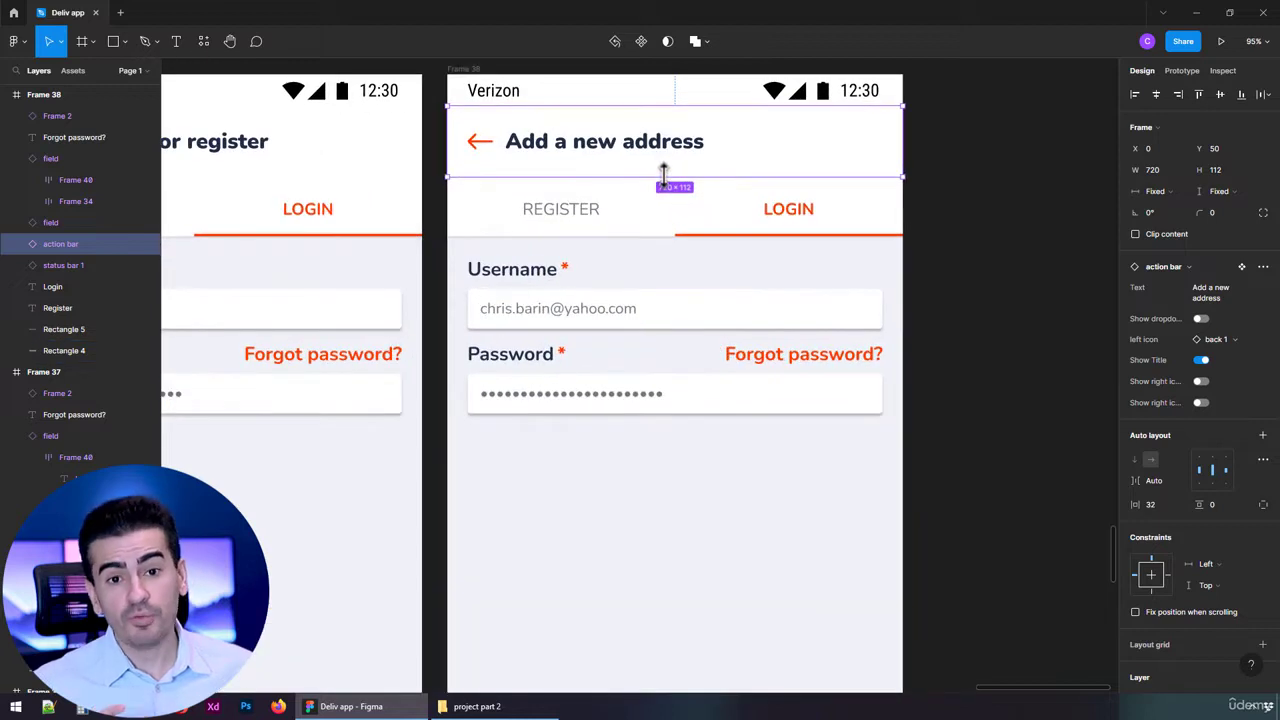
pyautogui.click(652, 205)
# Delete the tab bar background and the REGISTER and LOGIN labels.
pyautogui.press('Delete')
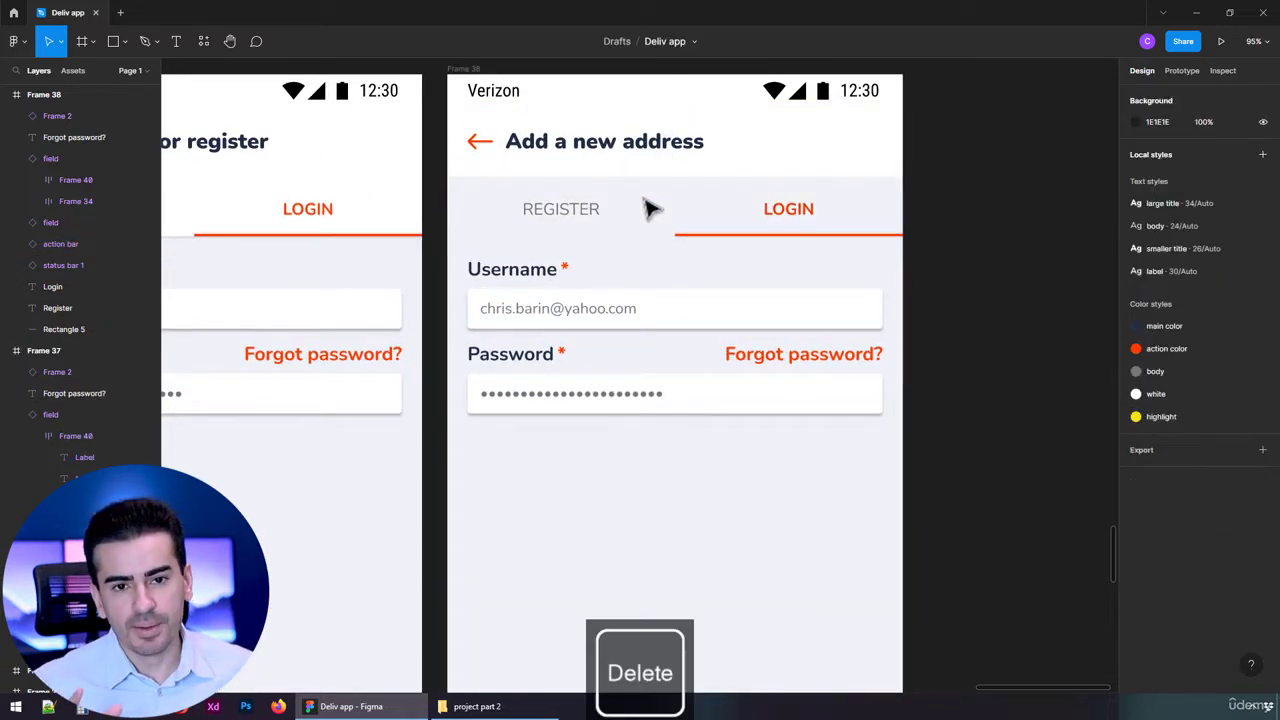
pyautogui.moveTo(866, 198); pyautogui.dragTo(551, 244)
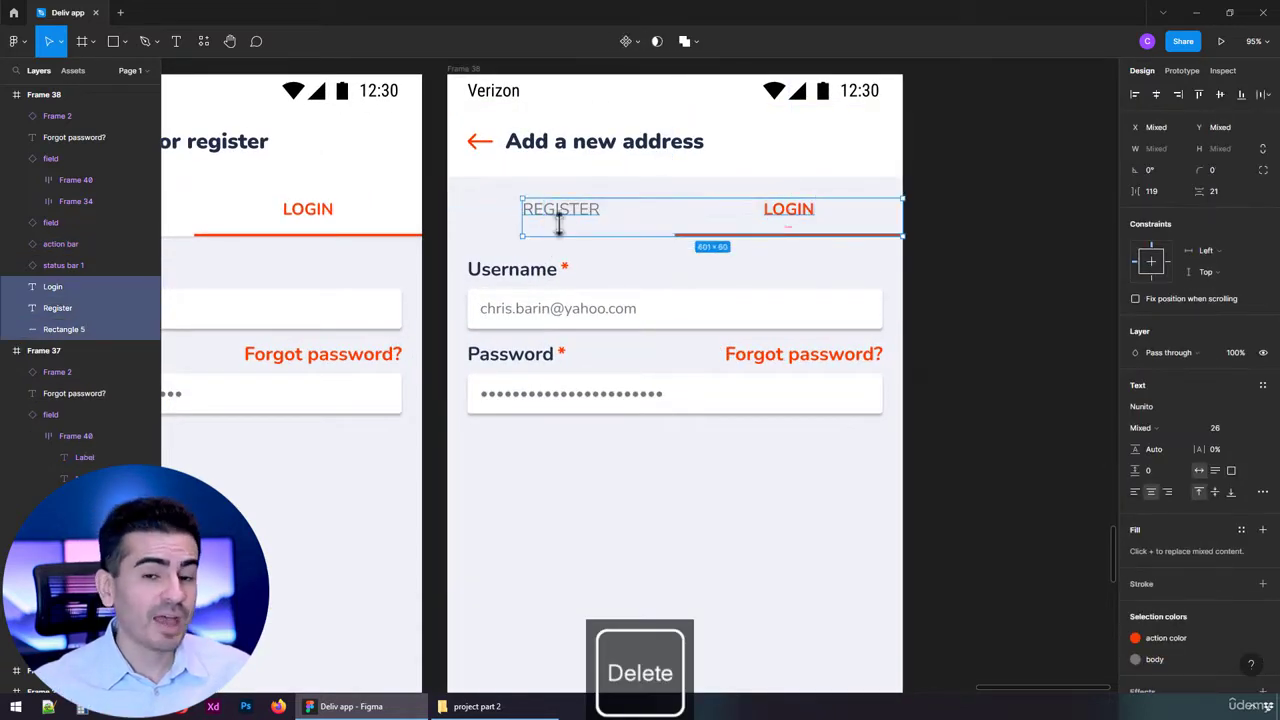
pyautogui.press('Delete')
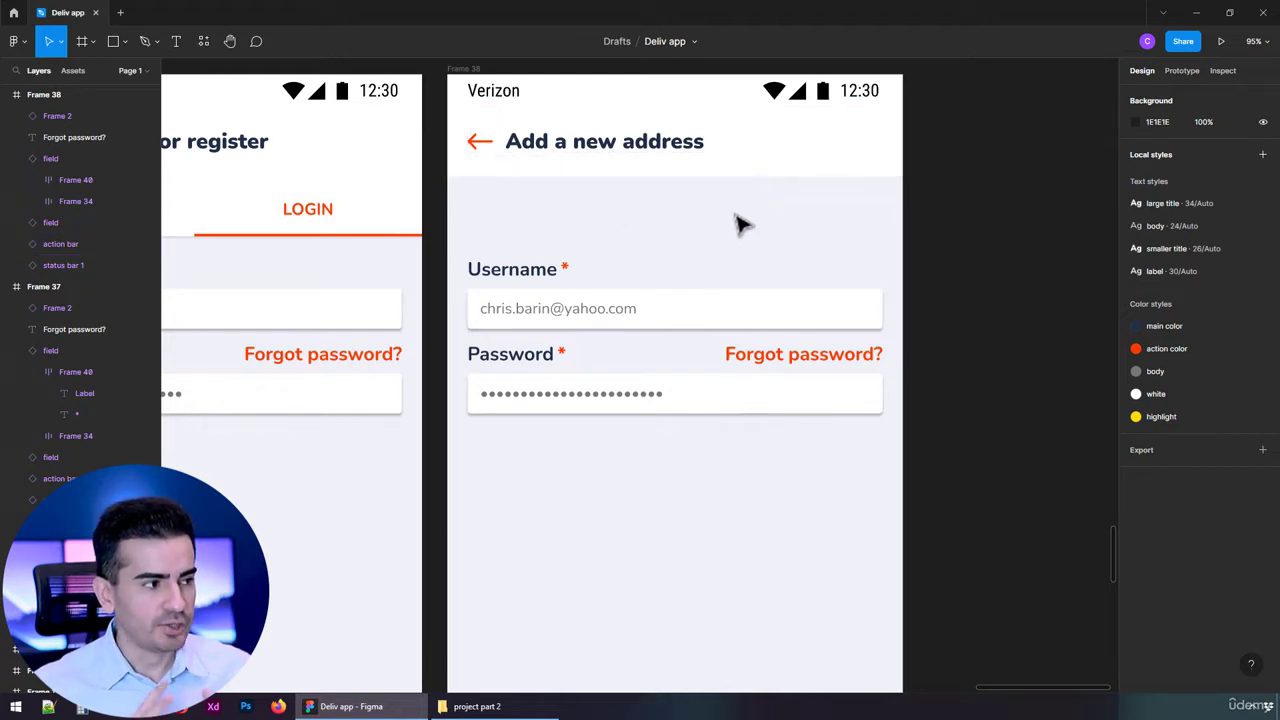
# Give the header bar a drop shadow with a vertical offset of 2.
pyautogui.click(744, 178)
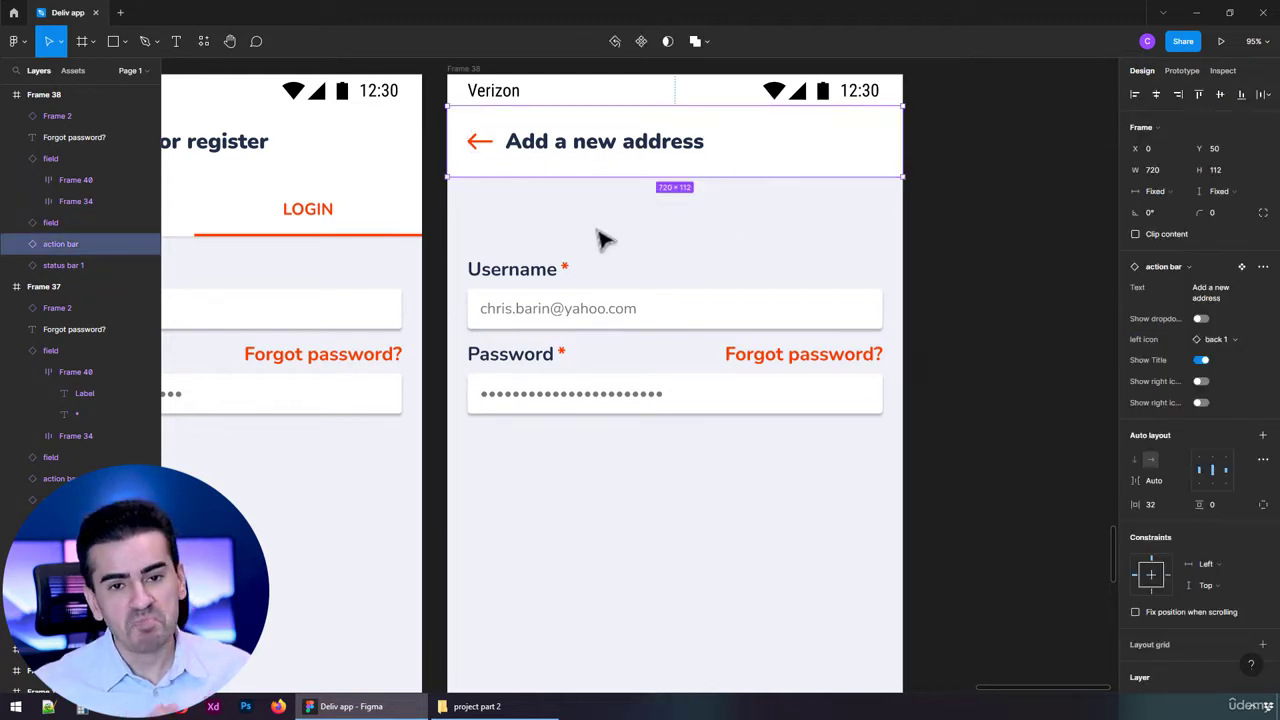
pyautogui.scroll(-5, 1229, 550)
pyautogui.scroll(-1, 1226, 540)
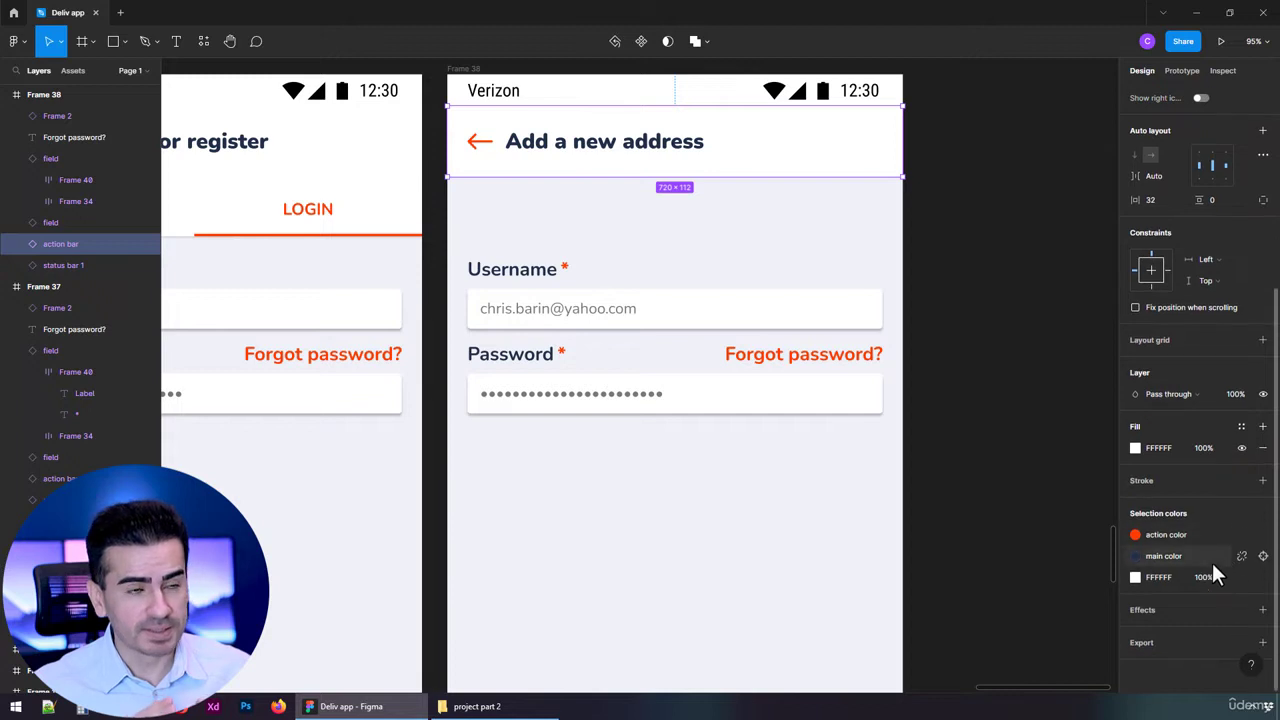
pyautogui.click(1262, 609)
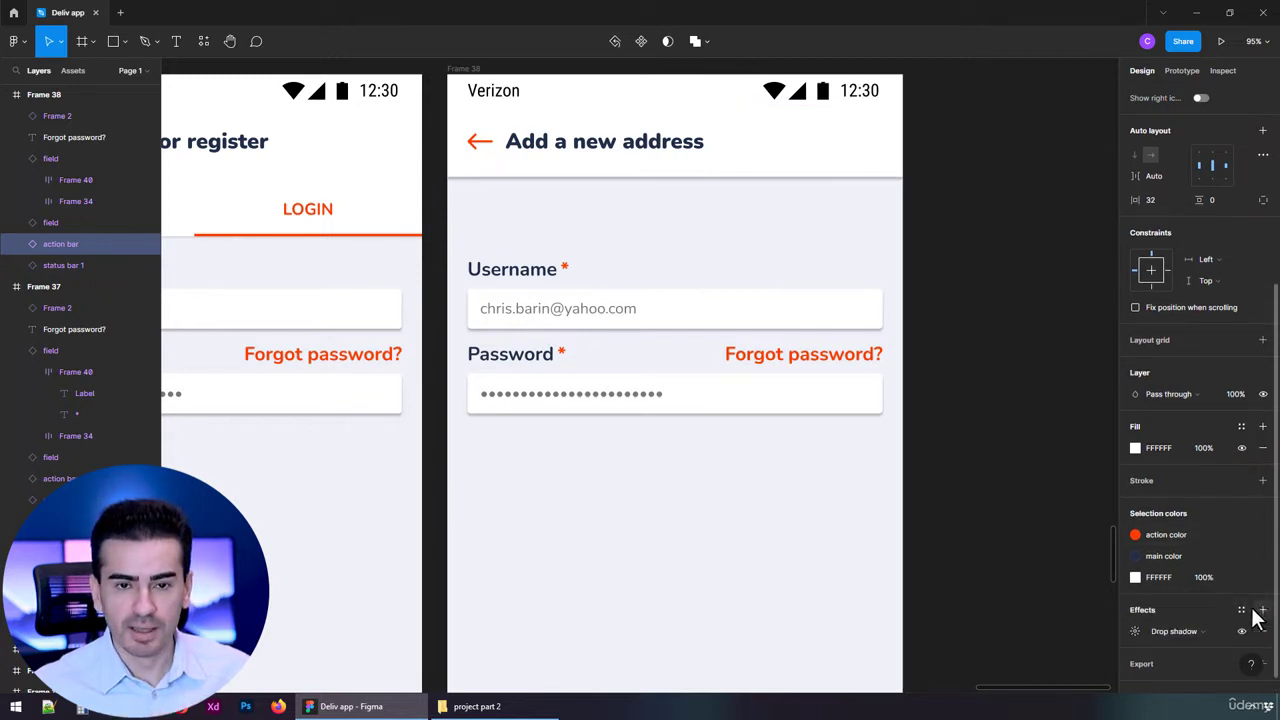
pyautogui.click(1134, 631)
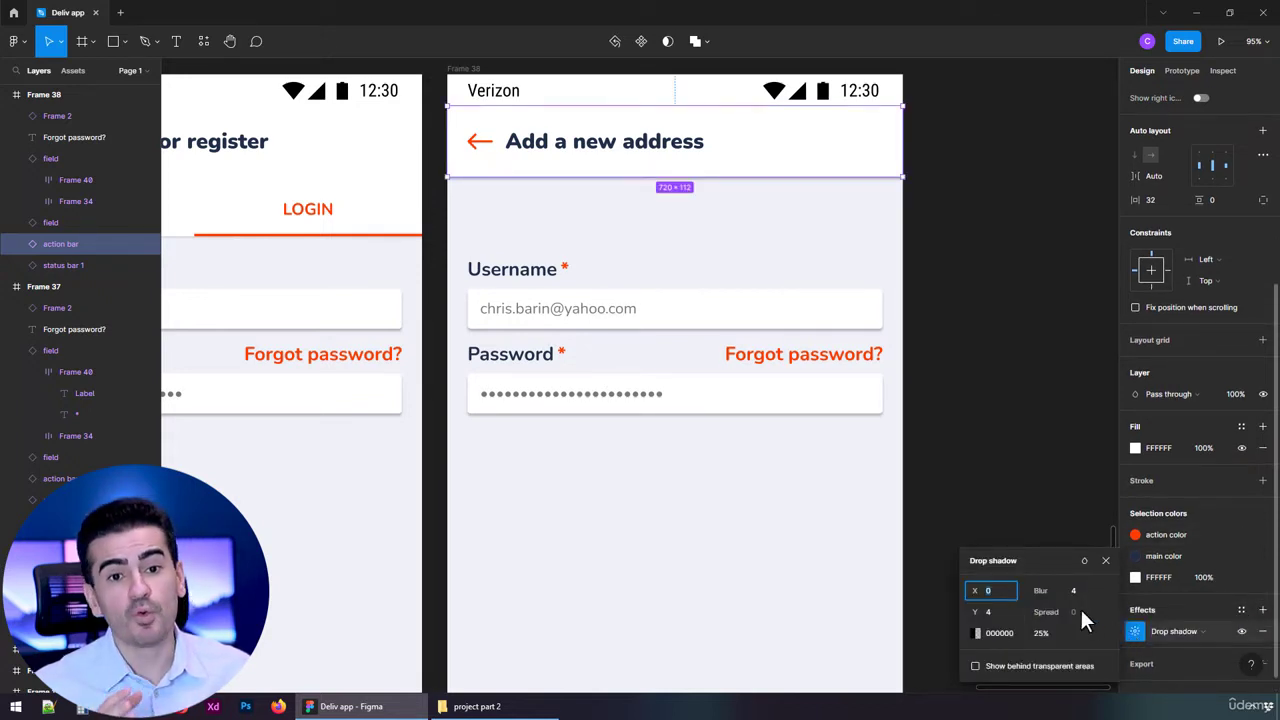
pyautogui.click(998, 613)
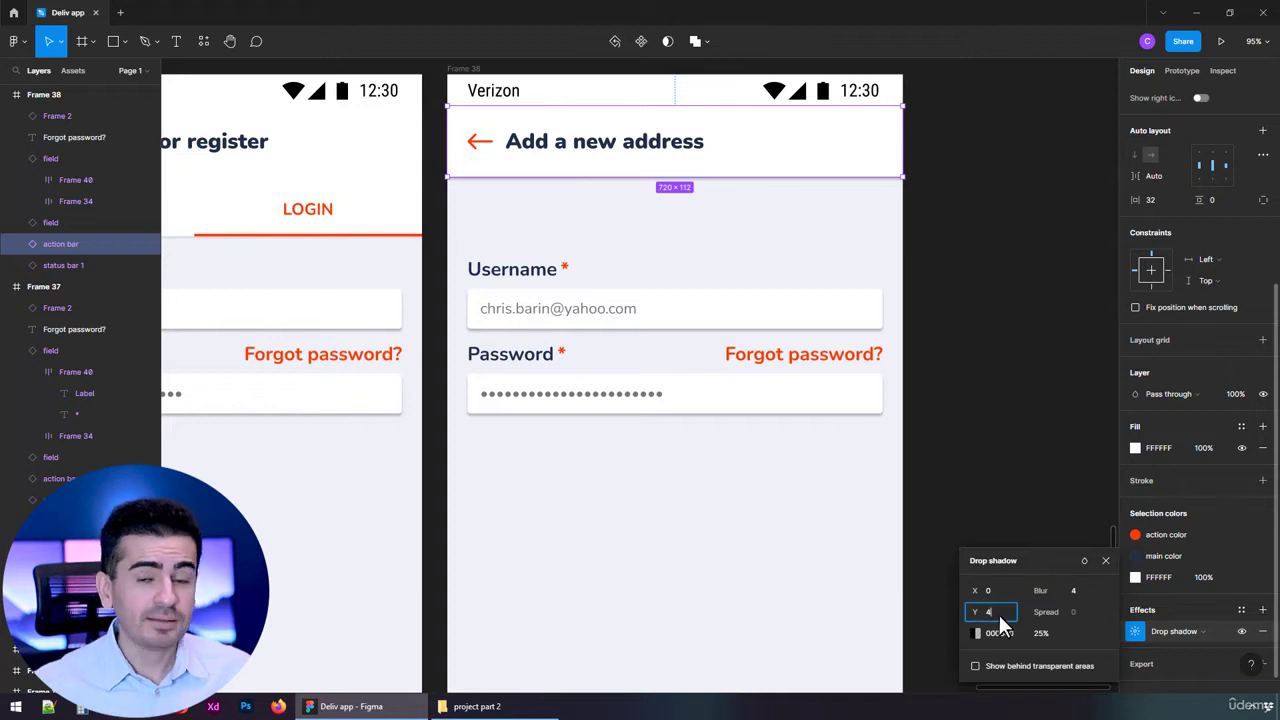
pyautogui.write('2')
pyautogui.press('Return')
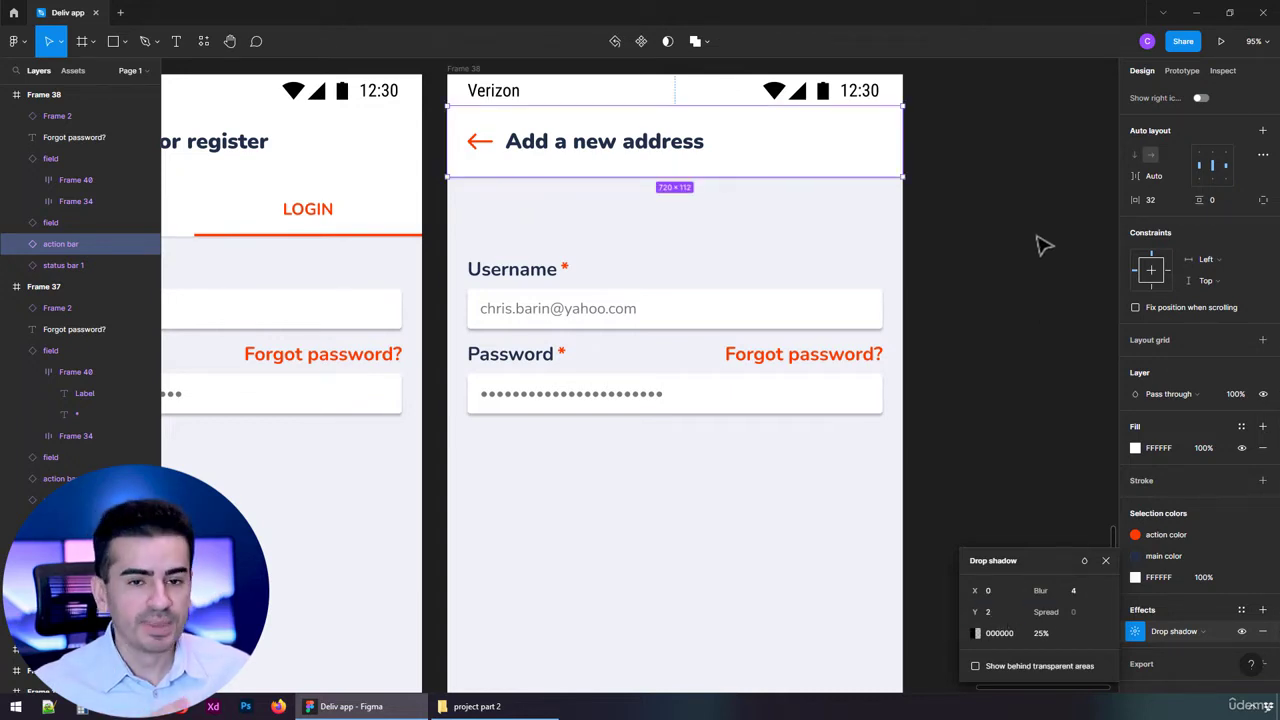
pyautogui.click(1037, 242)
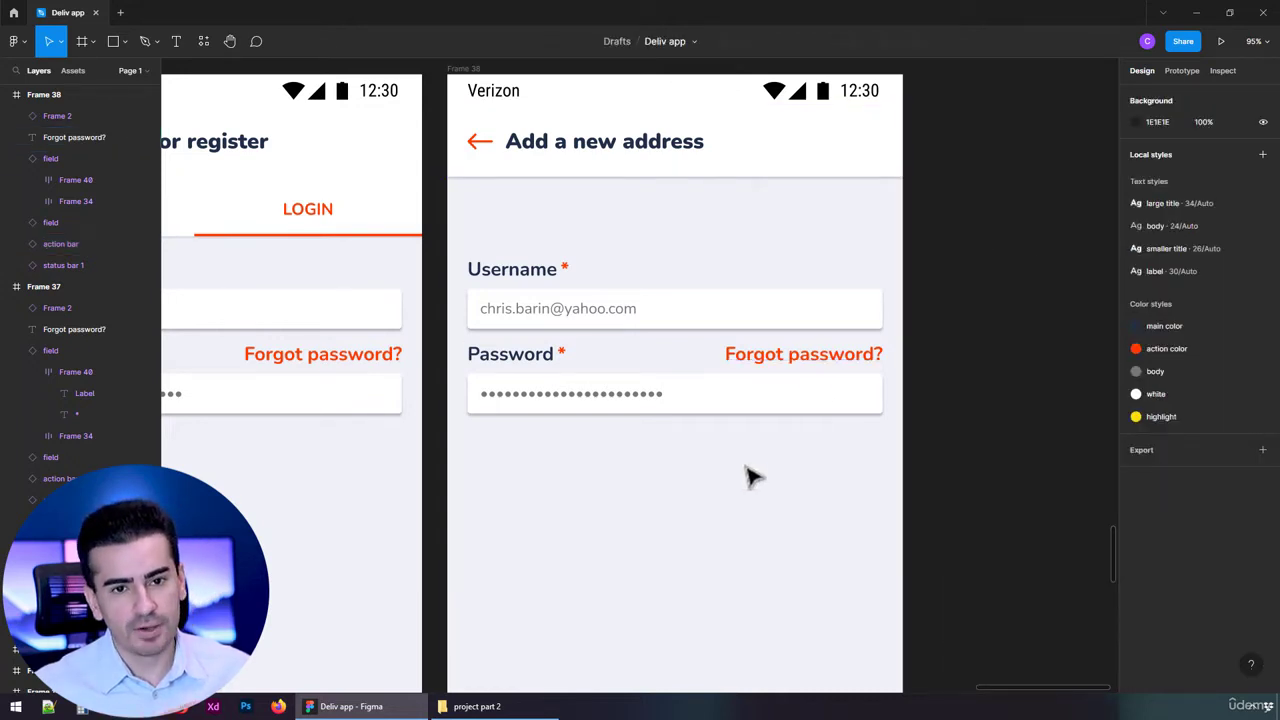
pyautogui.moveTo(678, 500); pyautogui.dragTo(565, 290)
# Delete the 'Forgot password?' text.
pyautogui.moveTo(655, 303); pyautogui.dragTo(652, 259)
pyautogui.hotkey('ctrl', 'z')
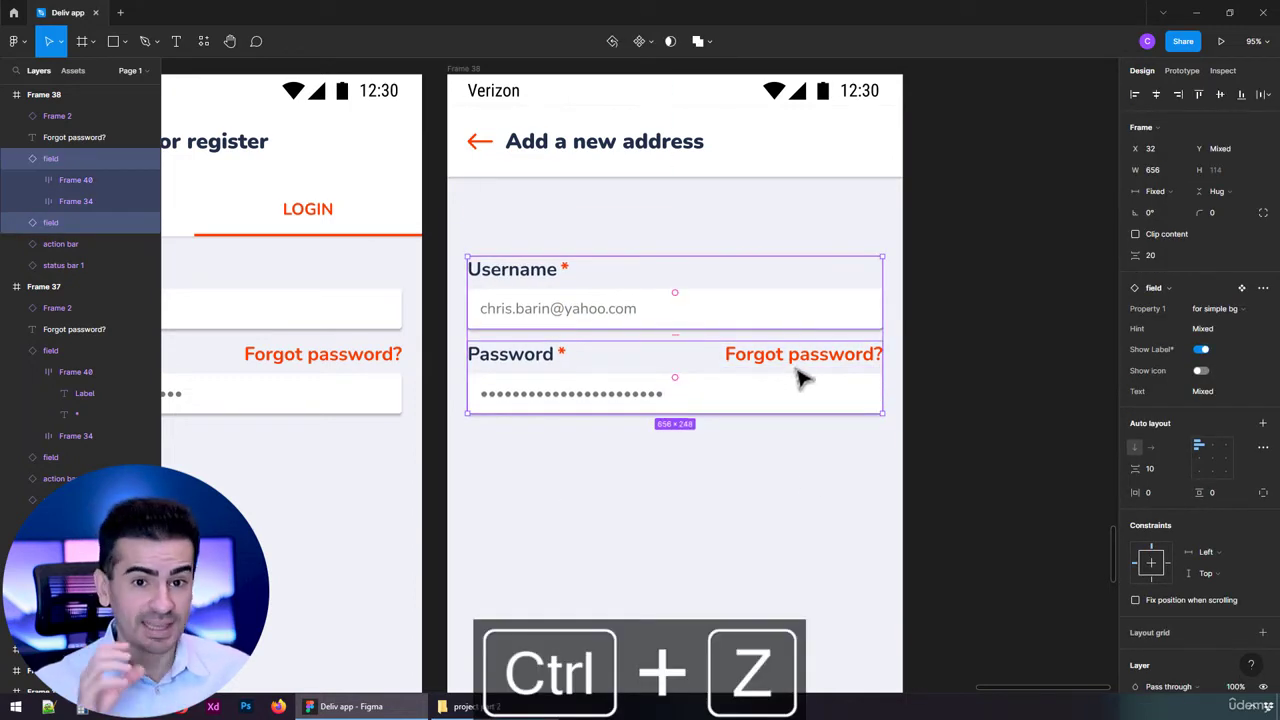
pyautogui.press('Escape')
pyautogui.click(849, 366)
pyautogui.press('Delete')
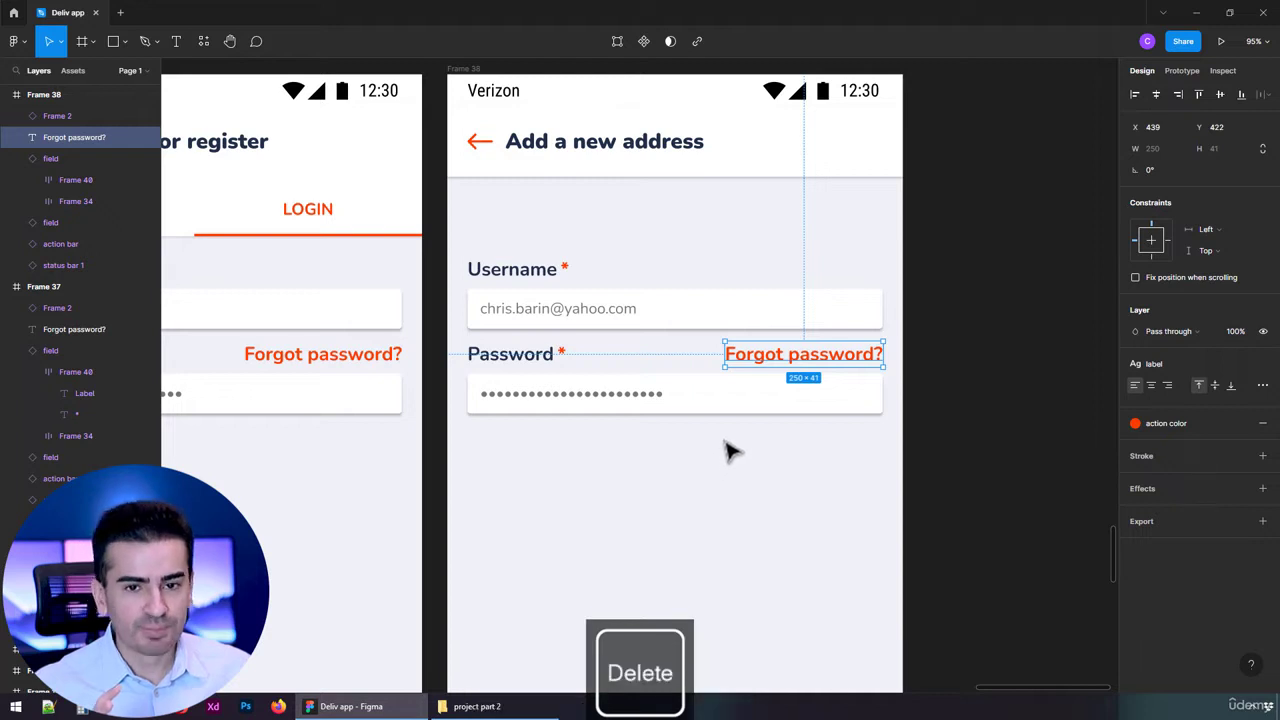
# Move the Username and Password fields up just below the header.
pyautogui.moveTo(697, 437); pyautogui.dragTo(510, 250)
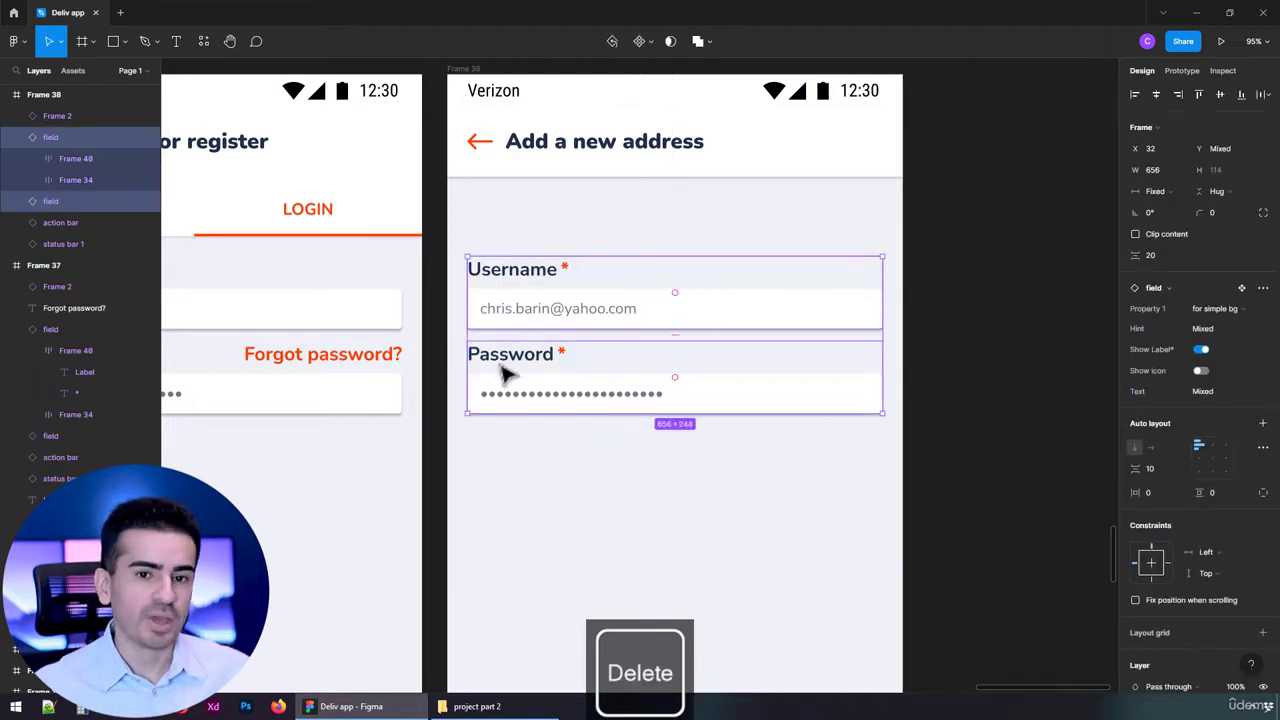
pyautogui.moveTo(580, 314); pyautogui.dragTo(571, 177)
pyautogui.press('Down')
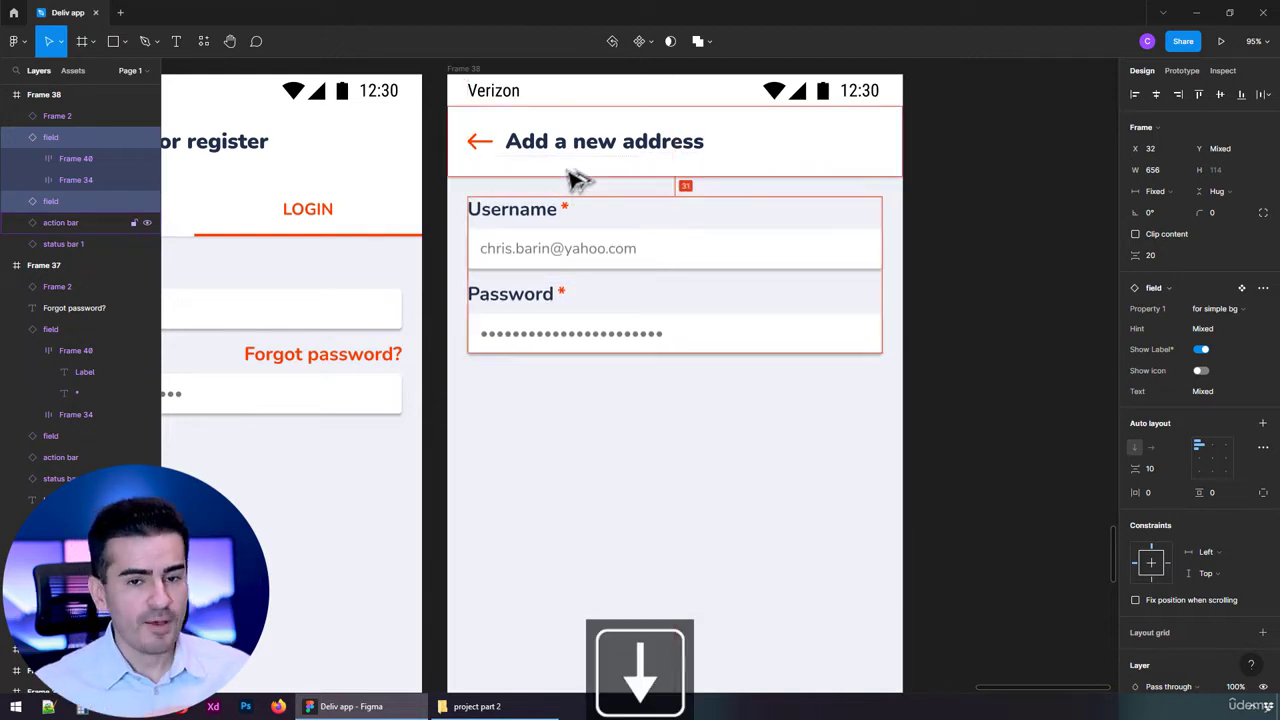
# Duplicate the Password field twice so three evenly spaced copies stack below.
pyautogui.click(631, 347)
pyautogui.moveTo(594, 337); pyautogui.dragTo(611, 423)
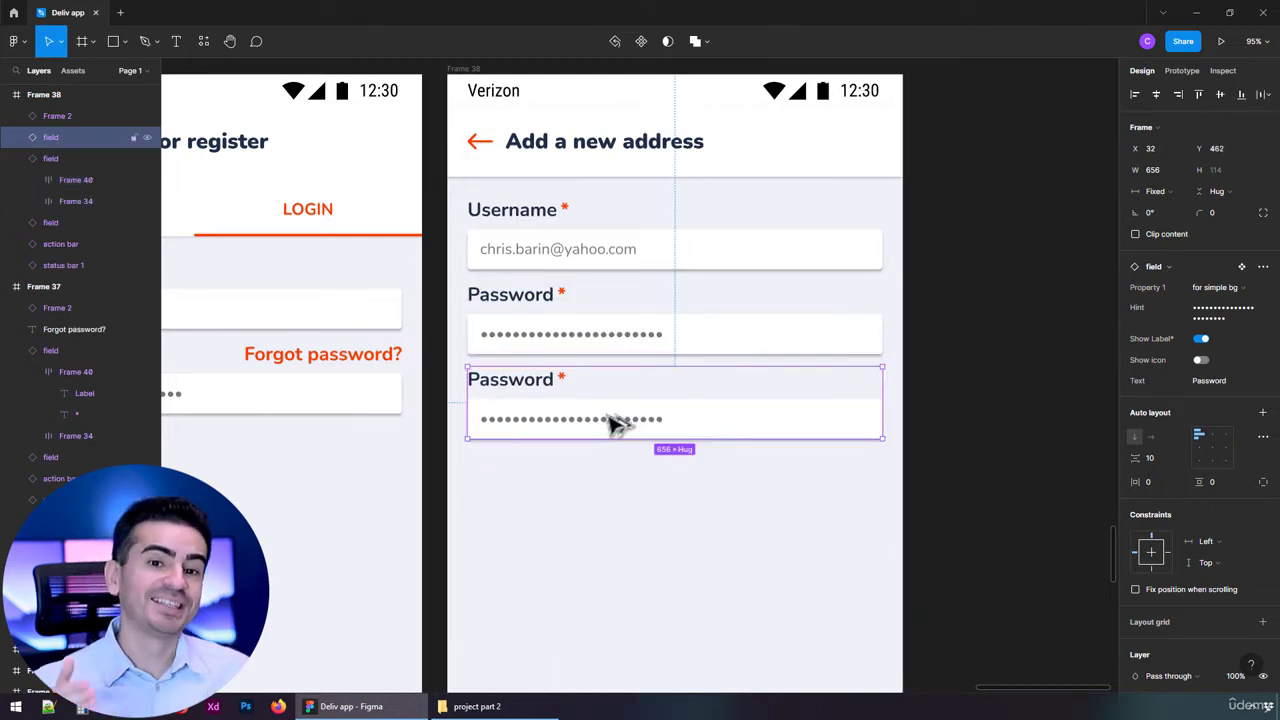
pyautogui.hotkey('ctrl', 'd')
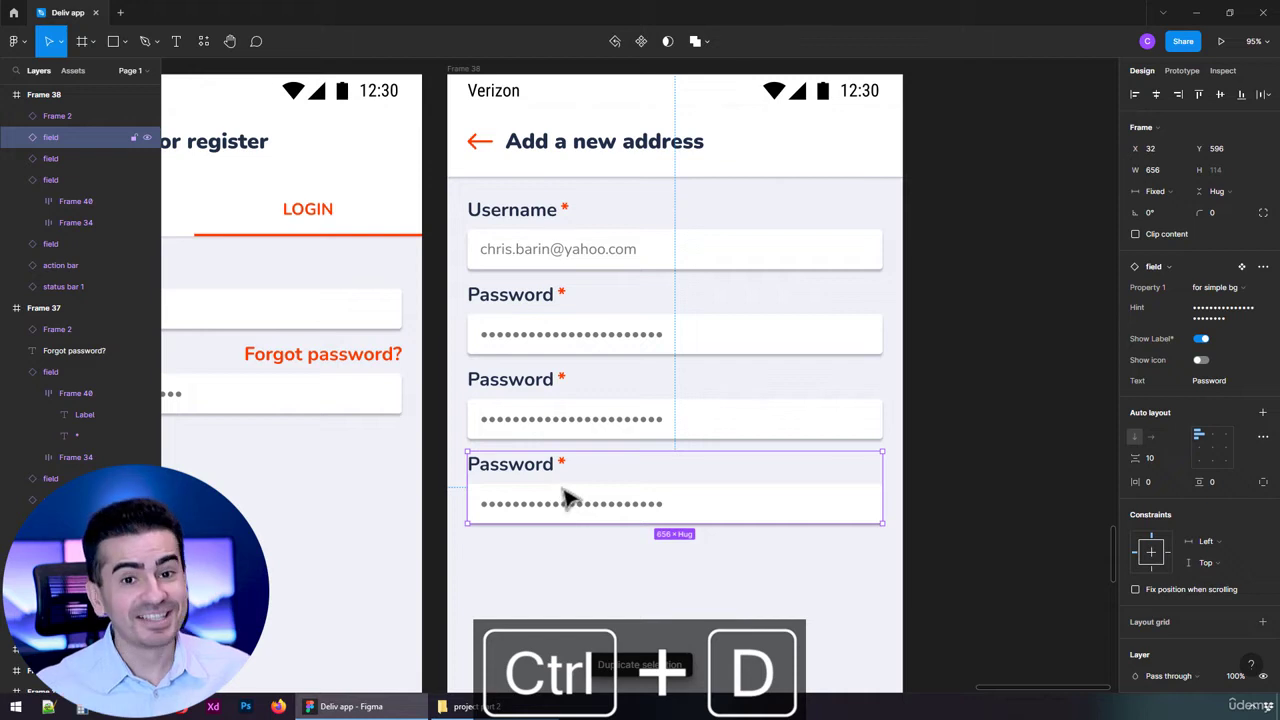
pyautogui.click(755, 241)
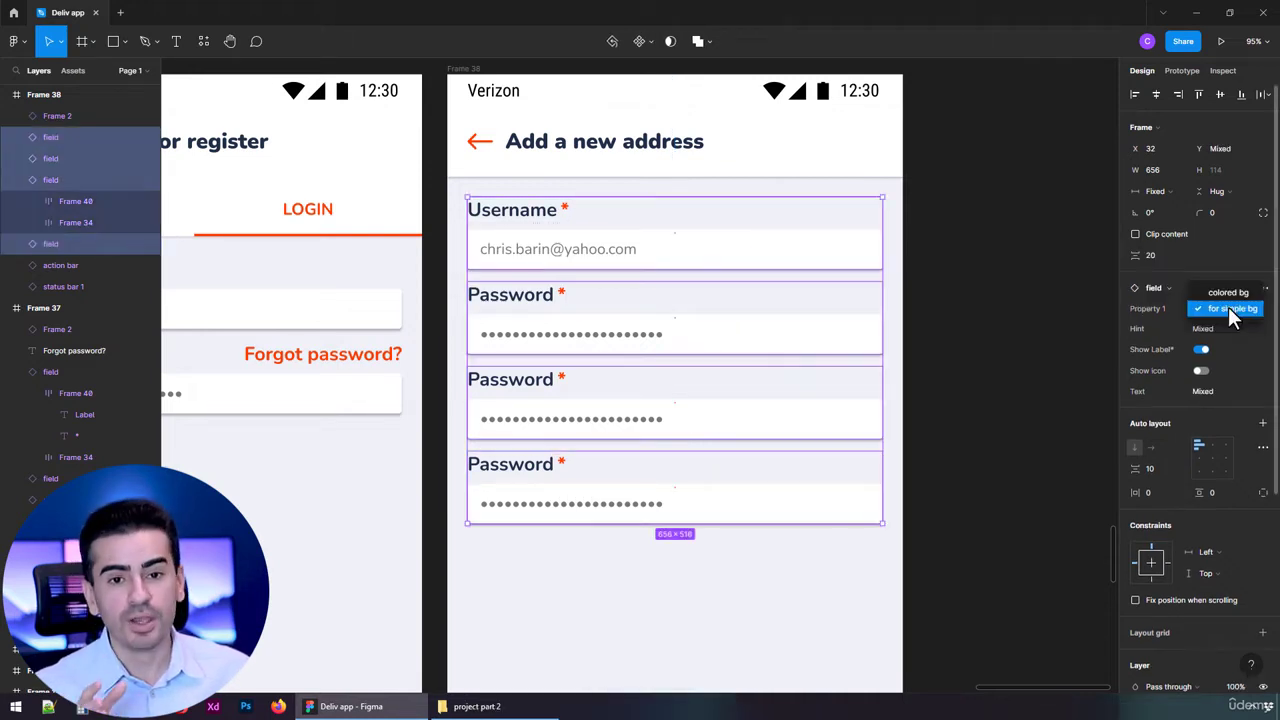
# Try the colored bg variant on the four fields, then revert them to the simple background.
pyautogui.click(1228, 292)
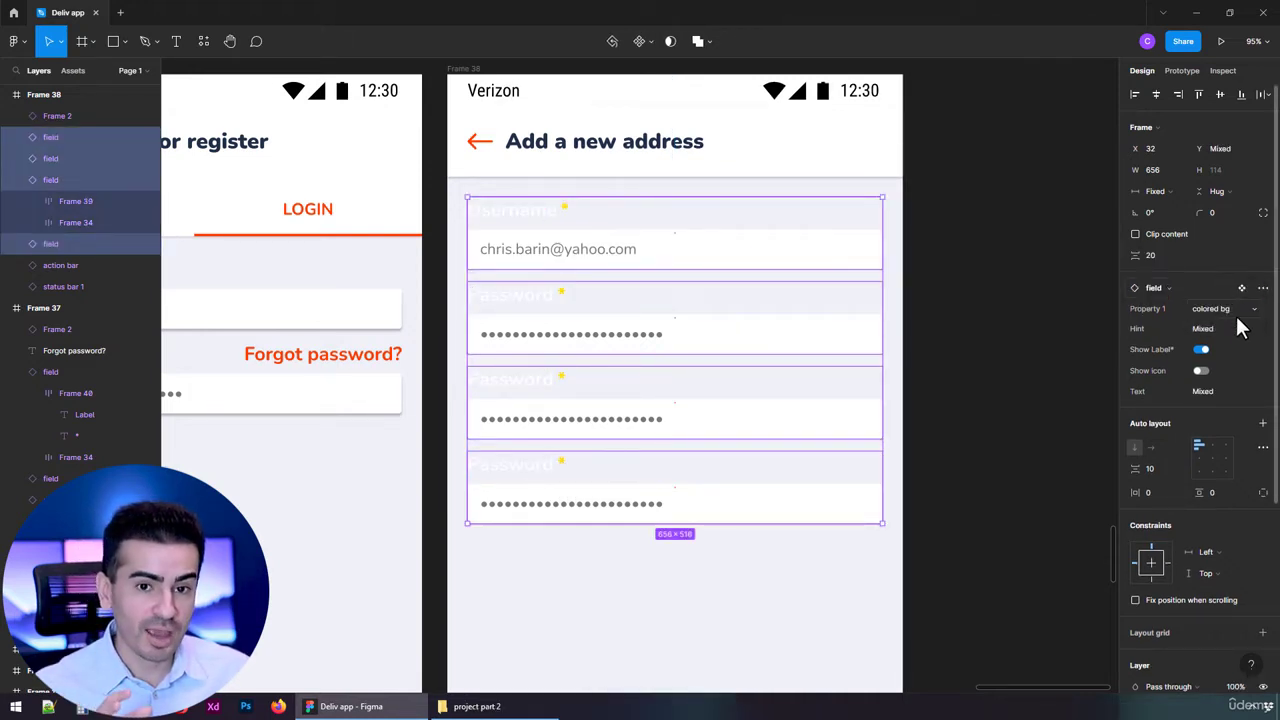
pyautogui.click(1236, 316)
pyautogui.click(1231, 324)
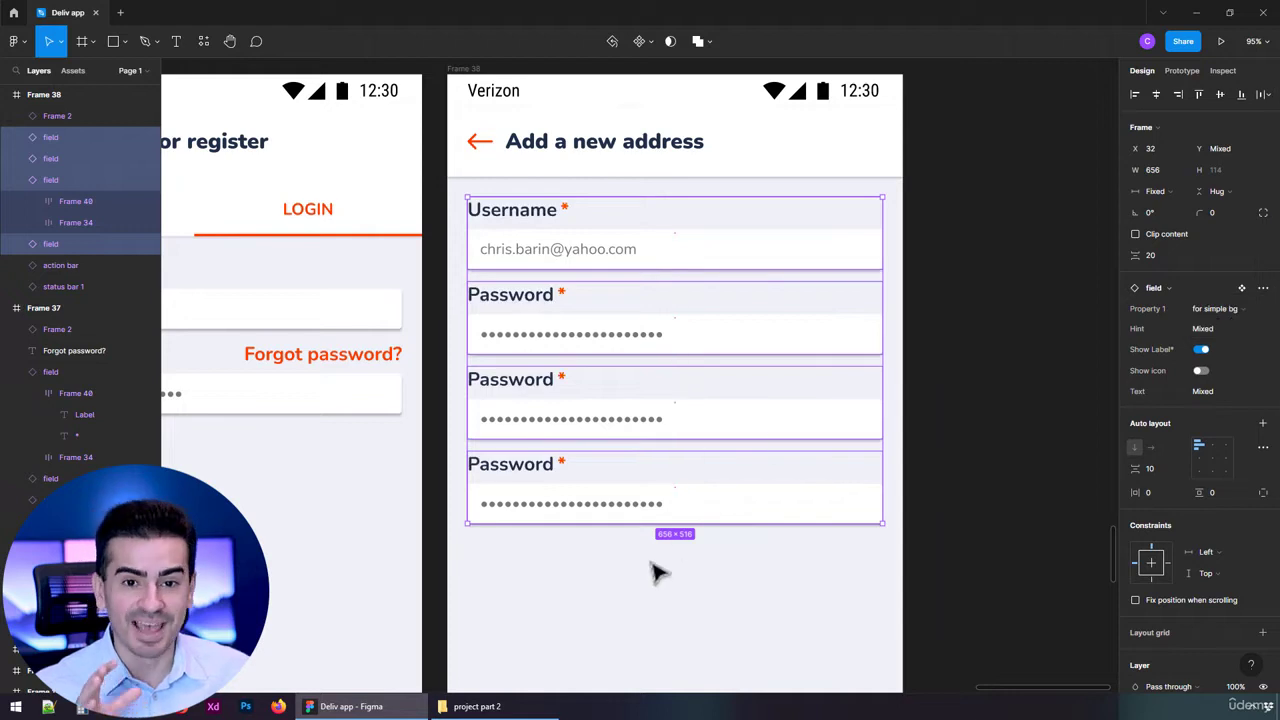
pyautogui.click(632, 590)
# Relabel the first field 'City' with the hint 'Select a city'.
pyautogui.click(726, 257)
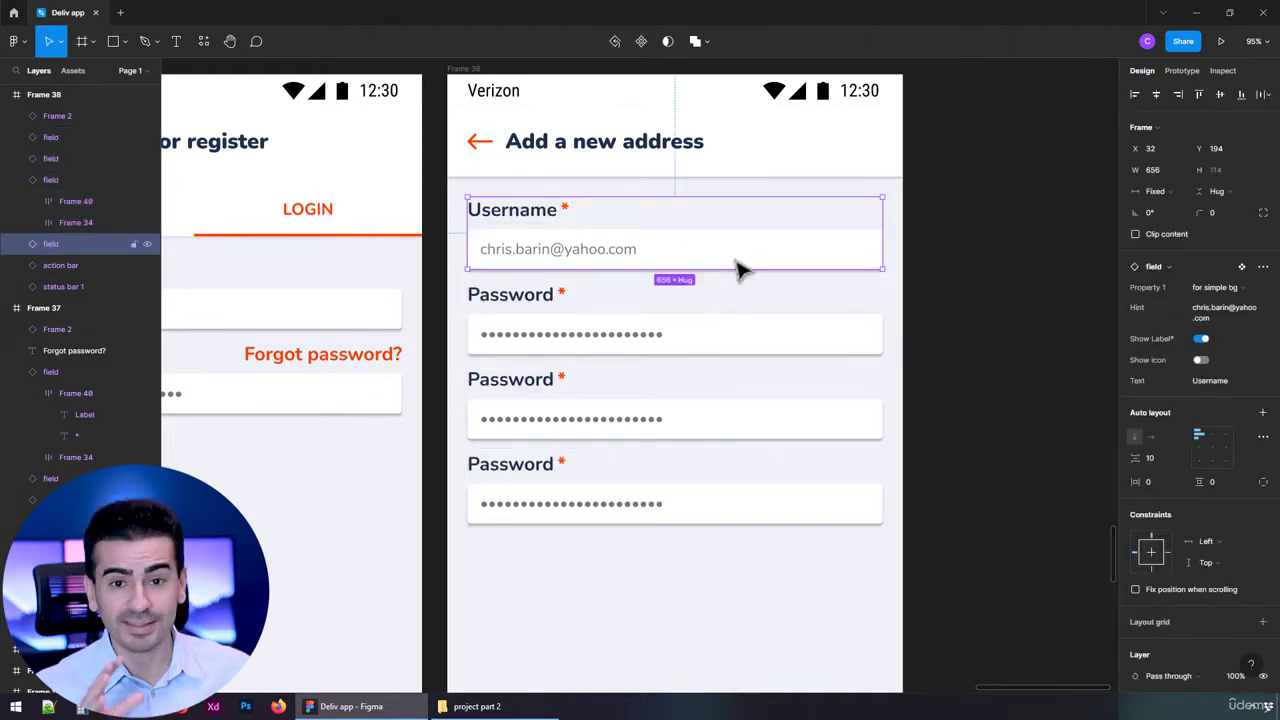
pyautogui.click(1245, 320)
pyautogui.write('Select a city')
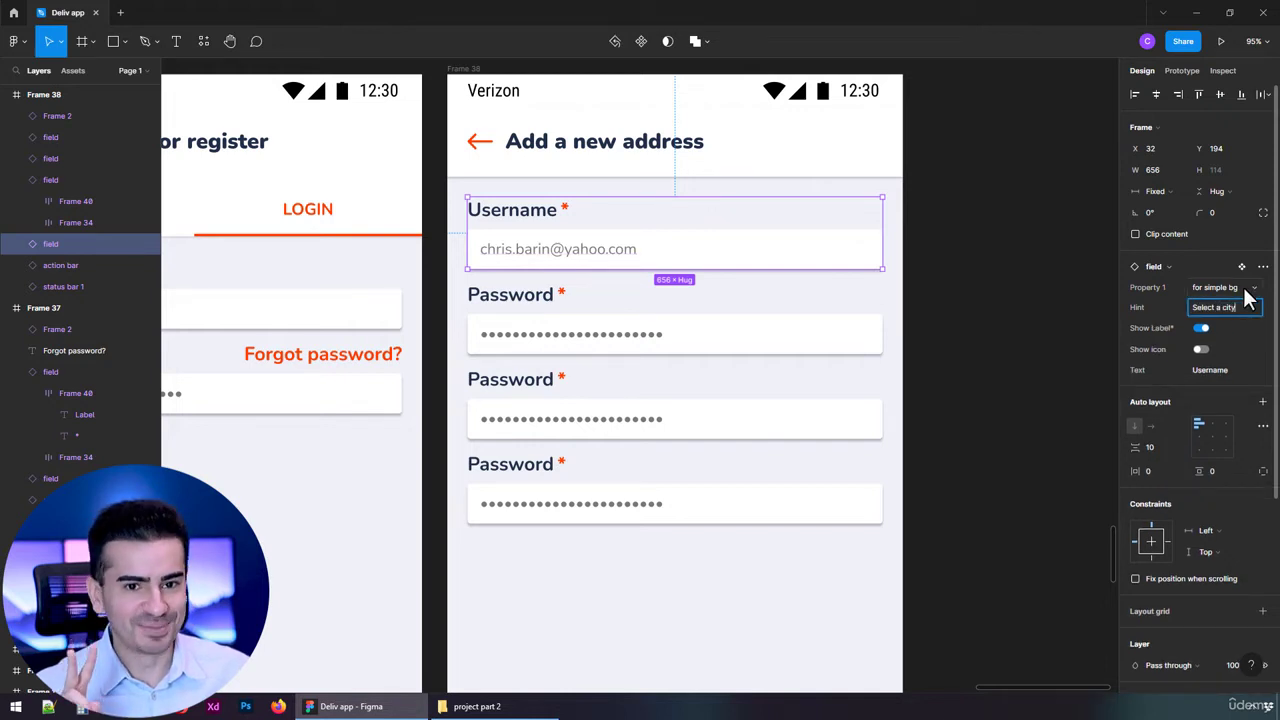
pyautogui.press('Return')
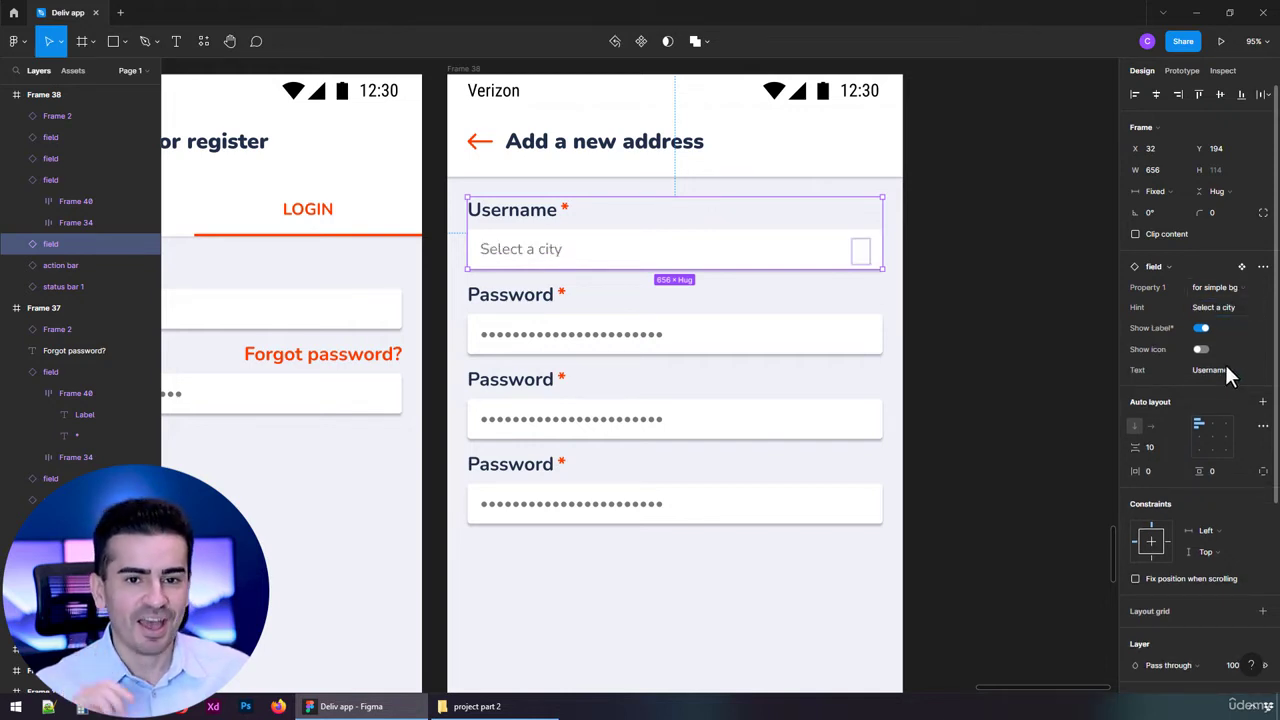
pyautogui.click(1221, 370)
pyautogui.write('City')
pyautogui.press('Return')
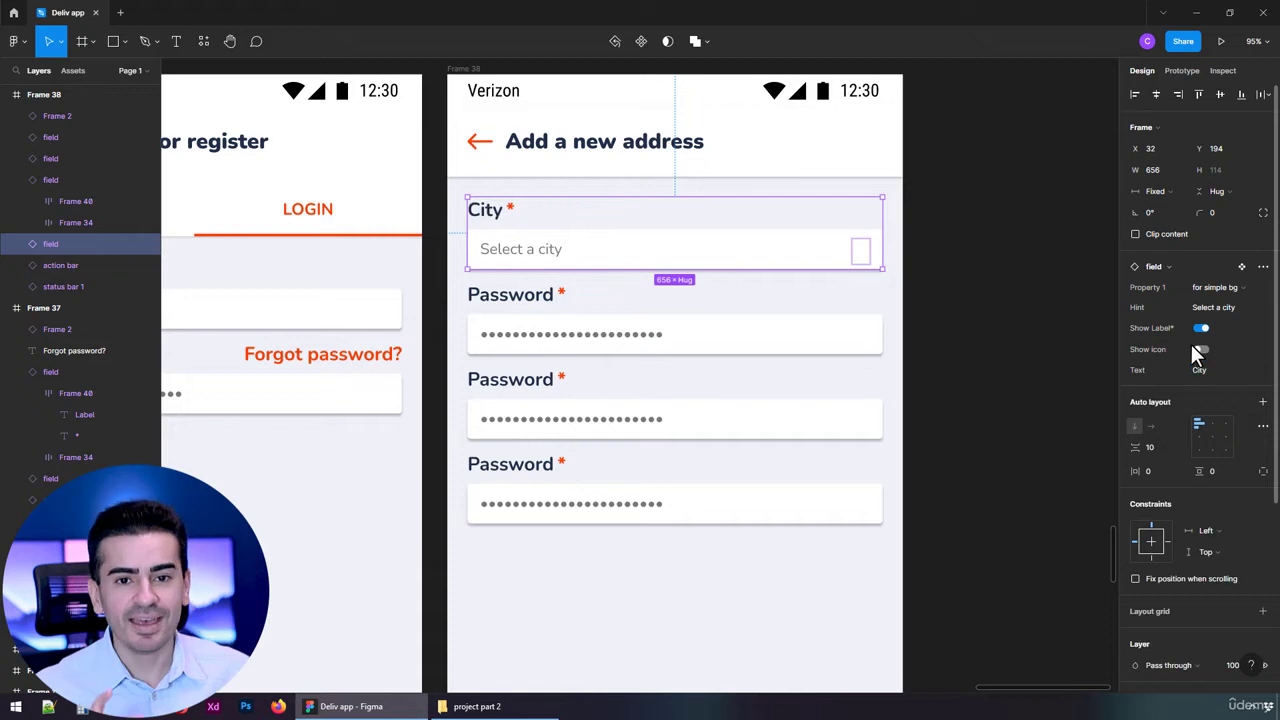
pyautogui.click(808, 331)
pyautogui.click(1228, 382)
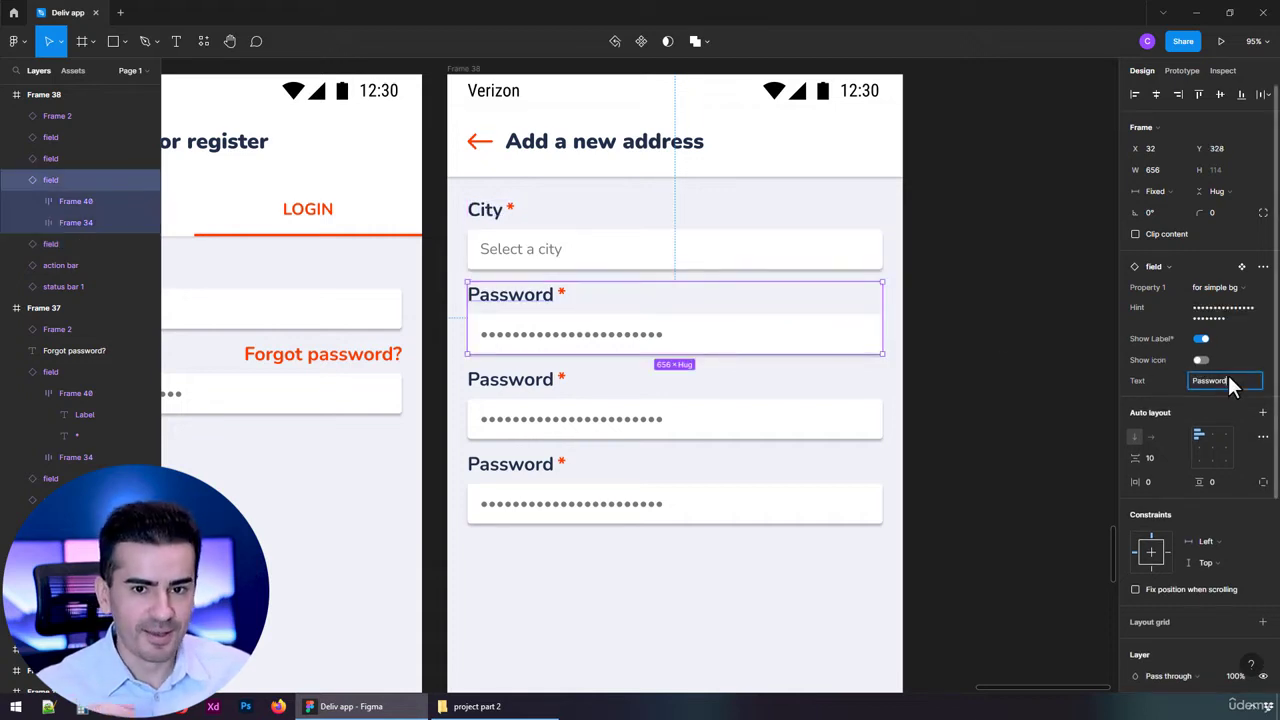
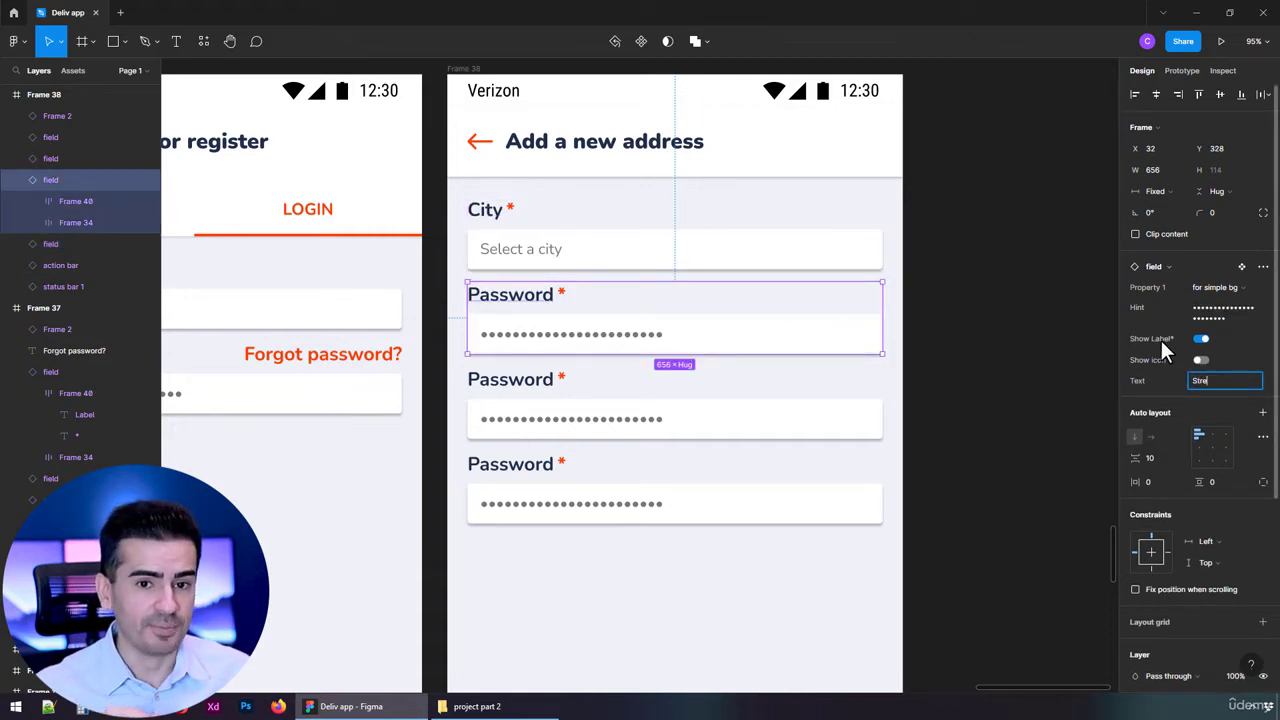
pyautogui.press('Return')
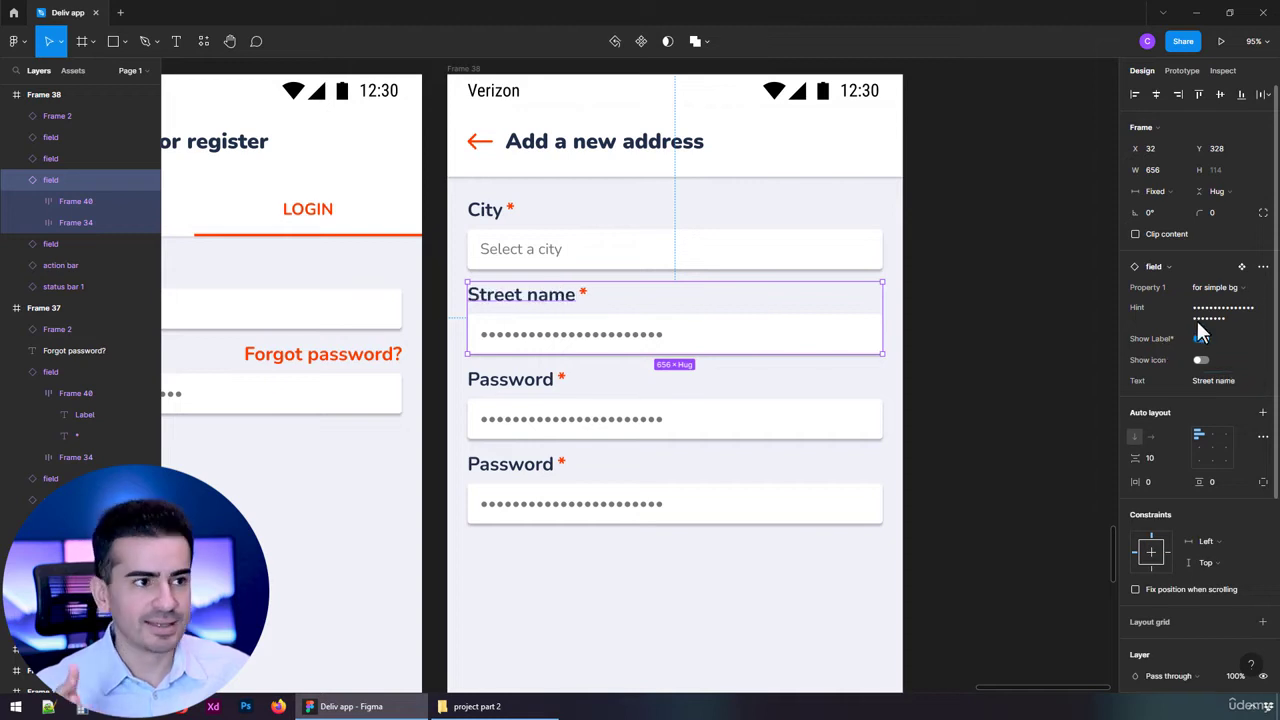
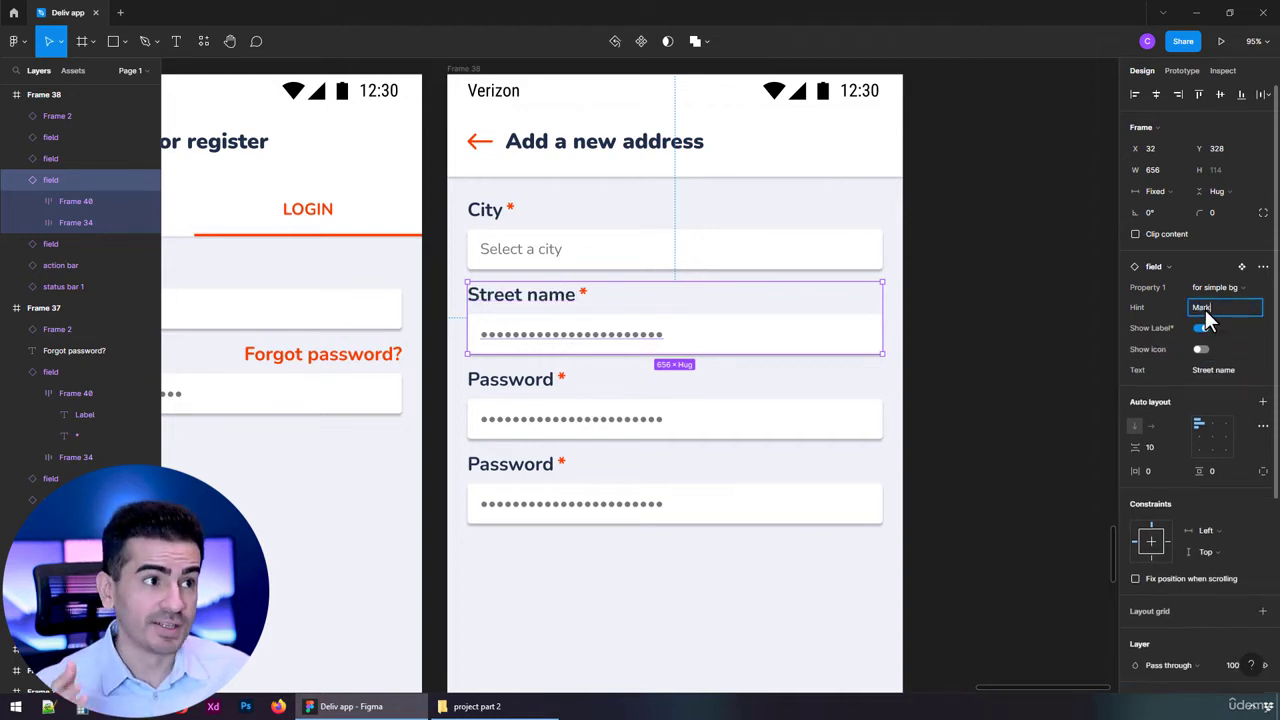
pyautogui.press('Return')
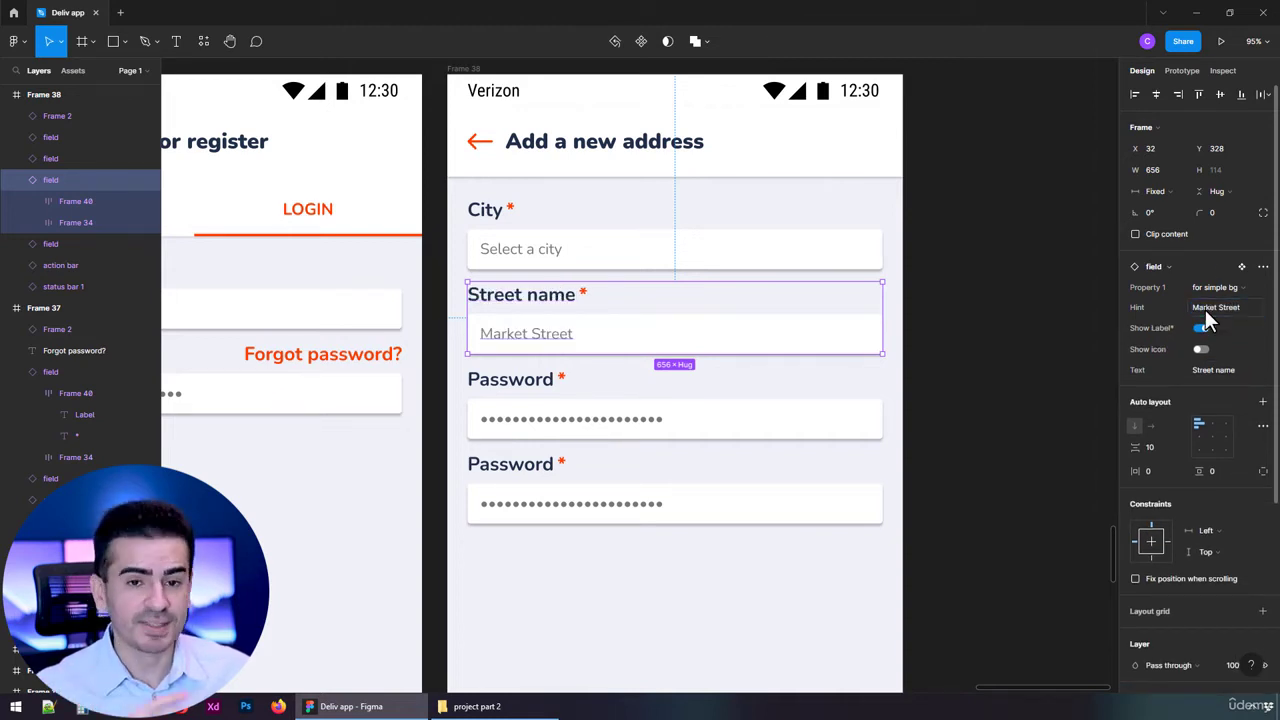
pyautogui.click(843, 420)
# Turn the first Password field into 'Number' with the hint '248'.
pyautogui.click(1210, 388)
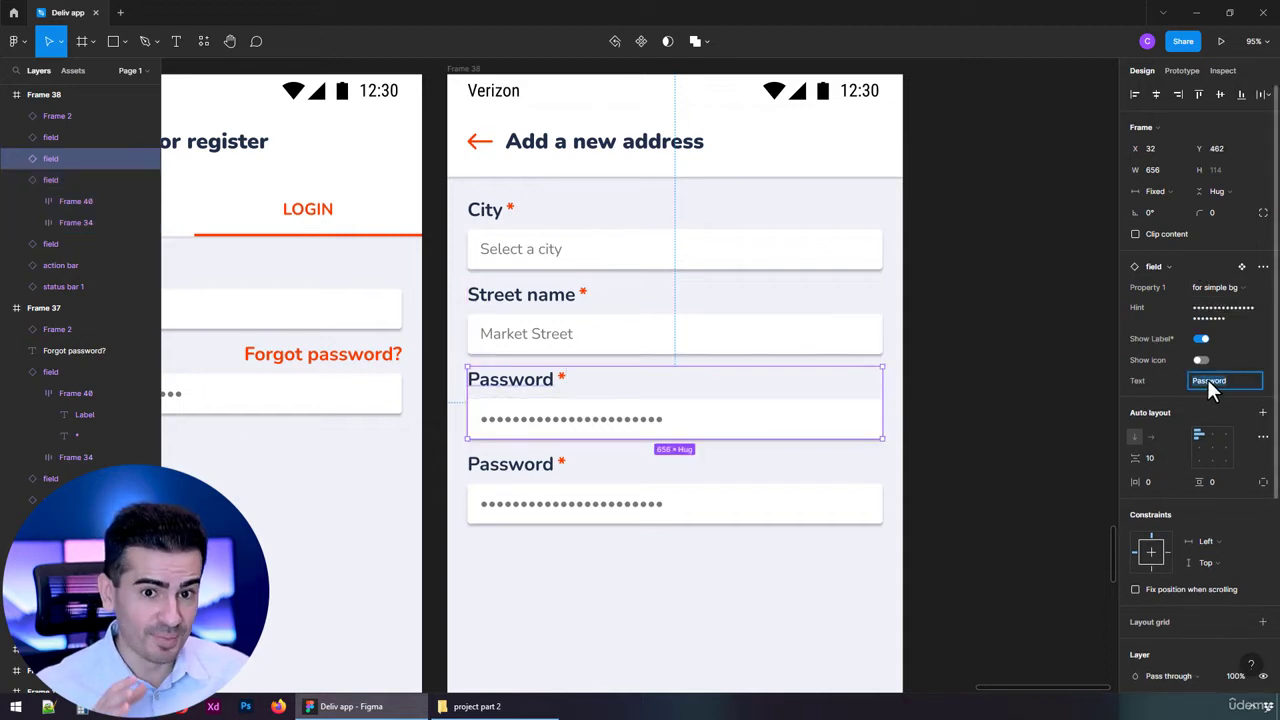
pyautogui.press('Return')
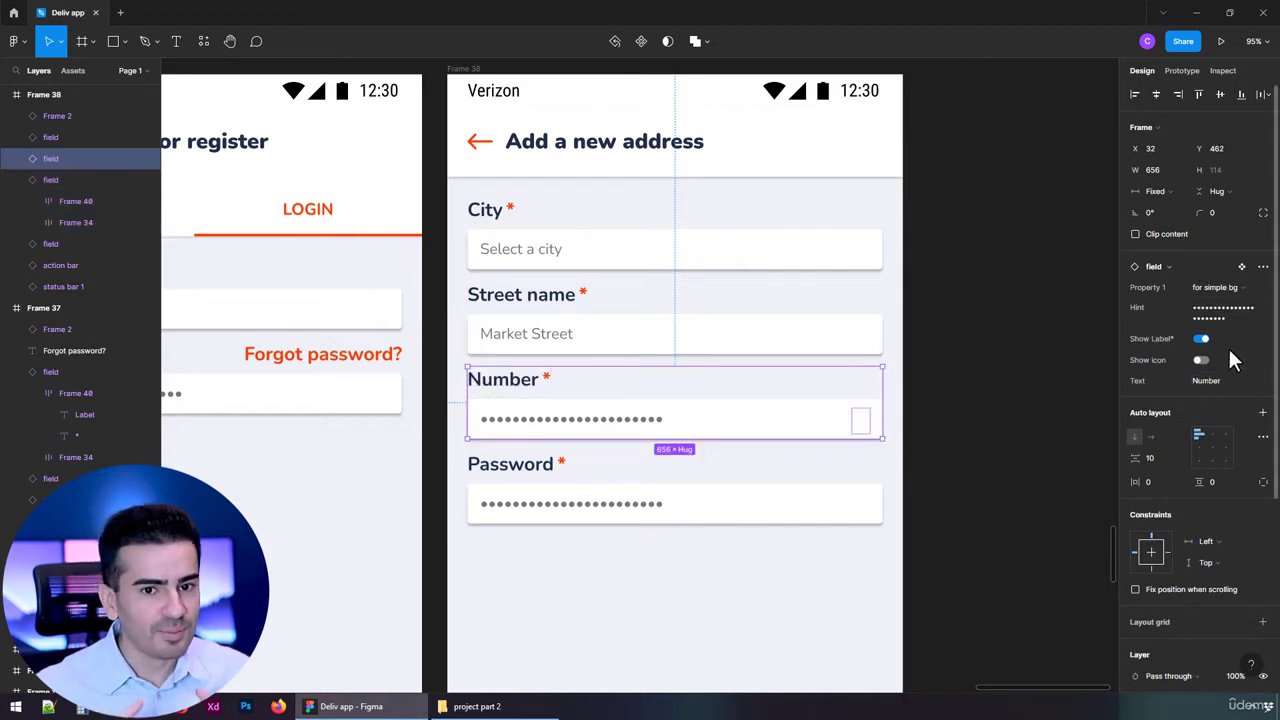
pyautogui.click(1238, 316)
pyautogui.write('2')
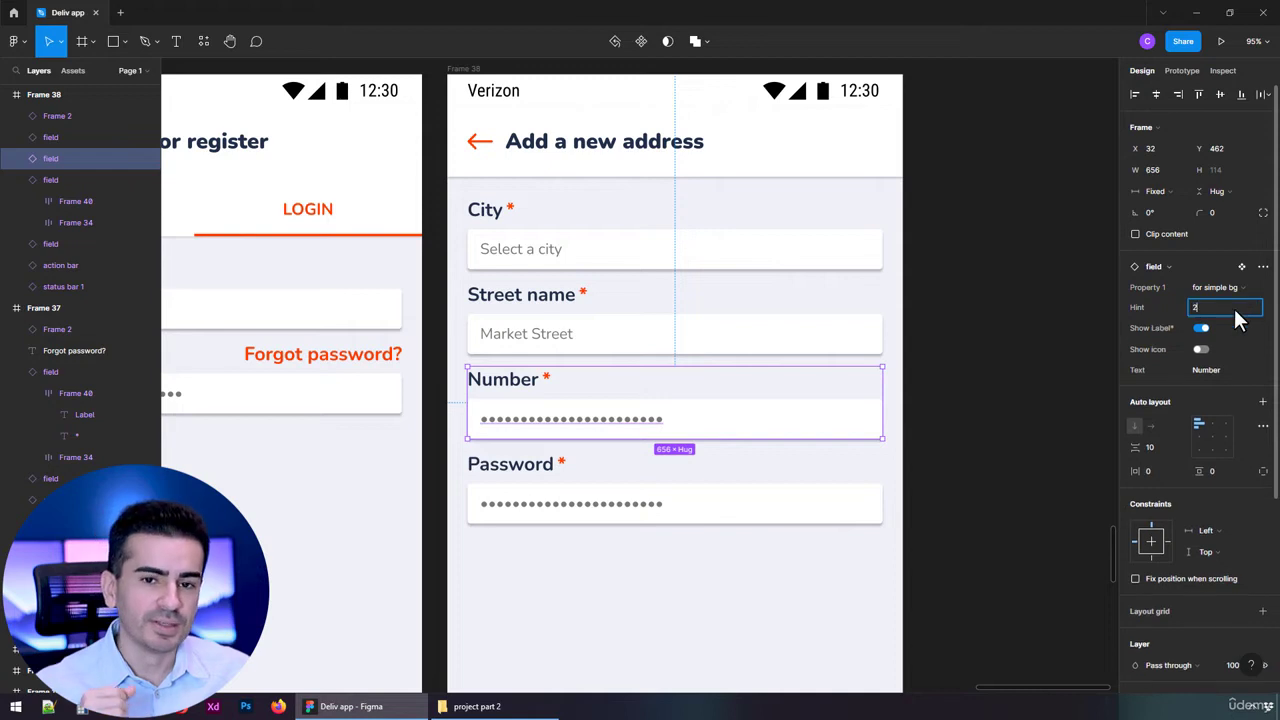
pyautogui.write('48')
pyautogui.press('Return')
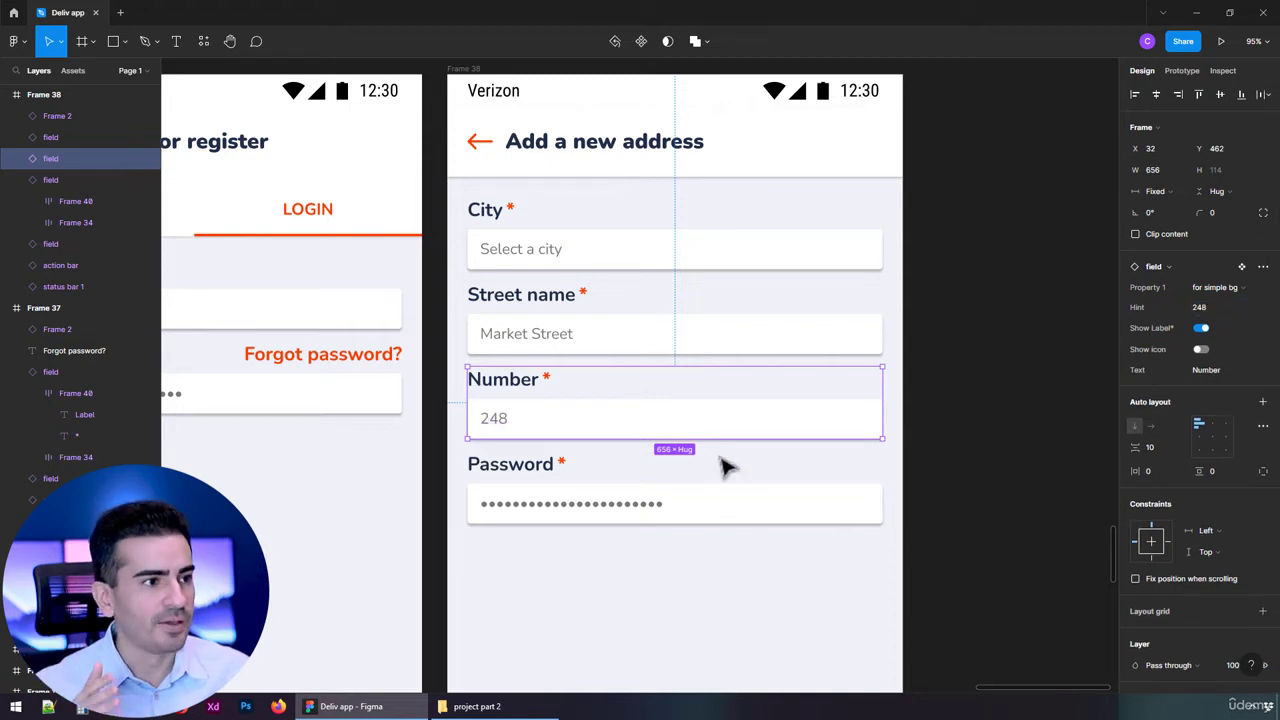
# Turn the remaining Password field into 'Zip Code' with the hint '94104-5401'.
pyautogui.click(674, 506)
pyautogui.click(1217, 381)
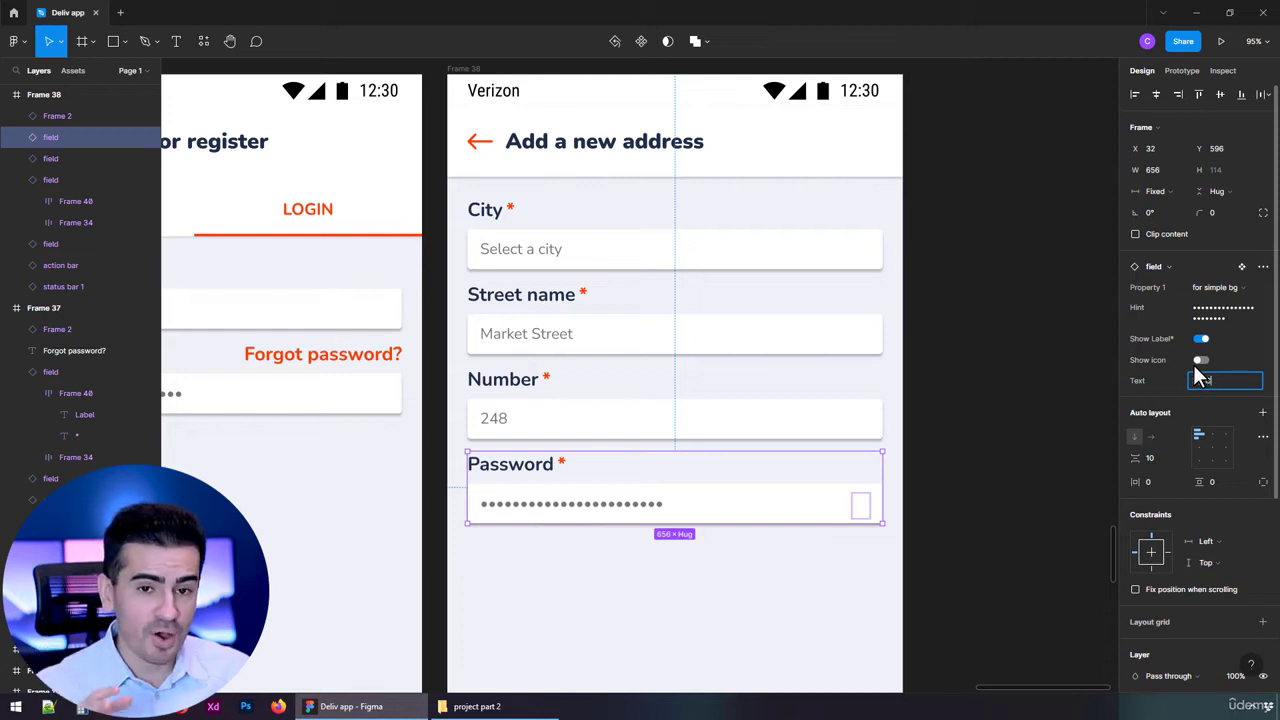
pyautogui.press('Return')
pyautogui.click(1222, 318)
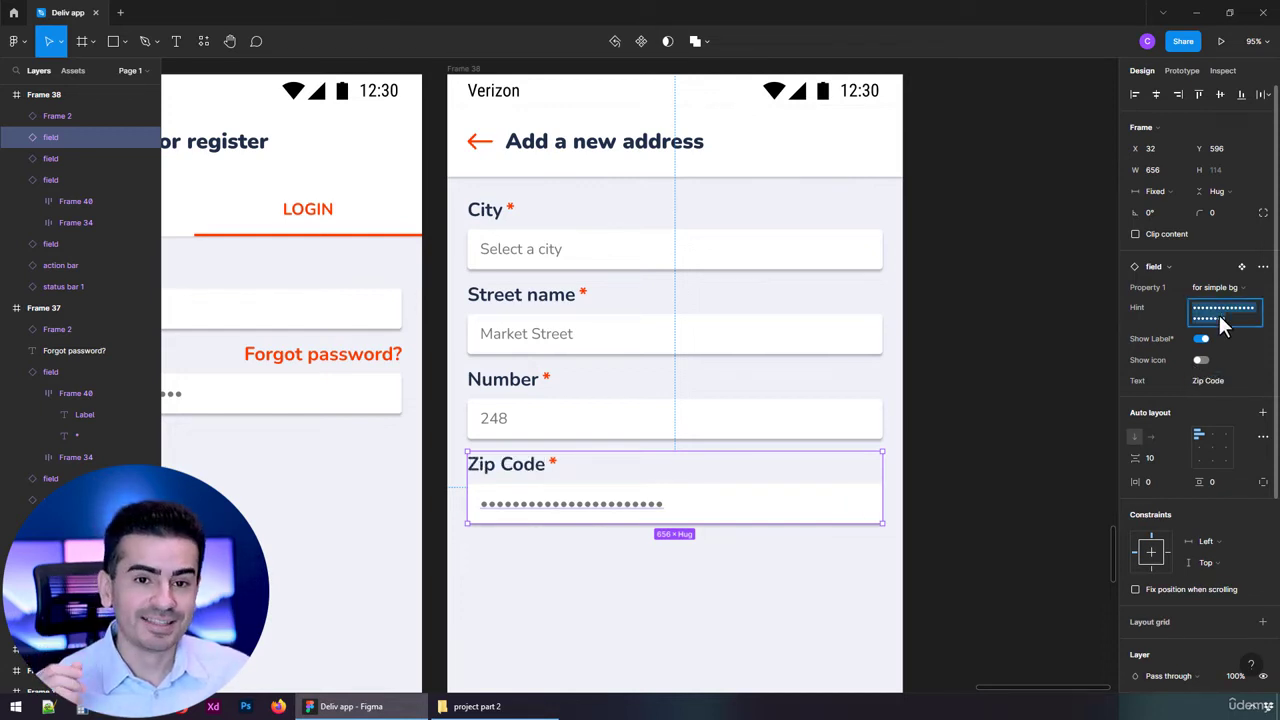
pyautogui.write('94104-5401')
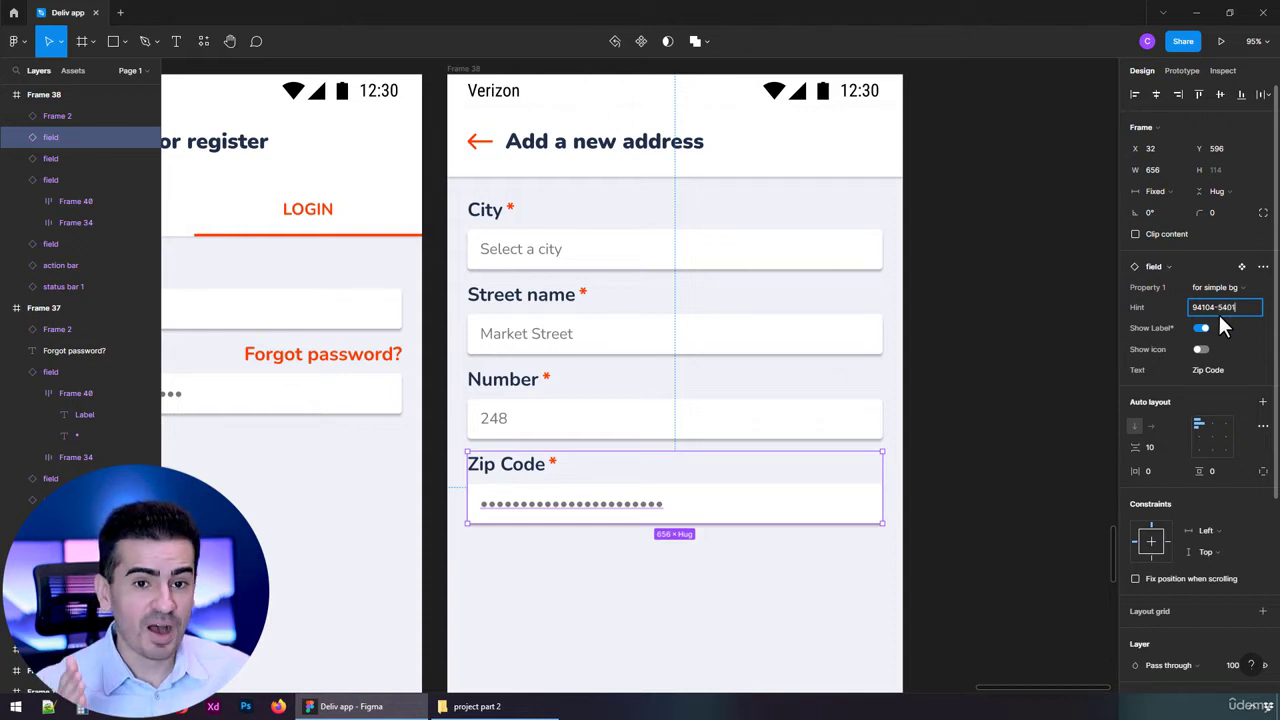
pyautogui.press('Return')
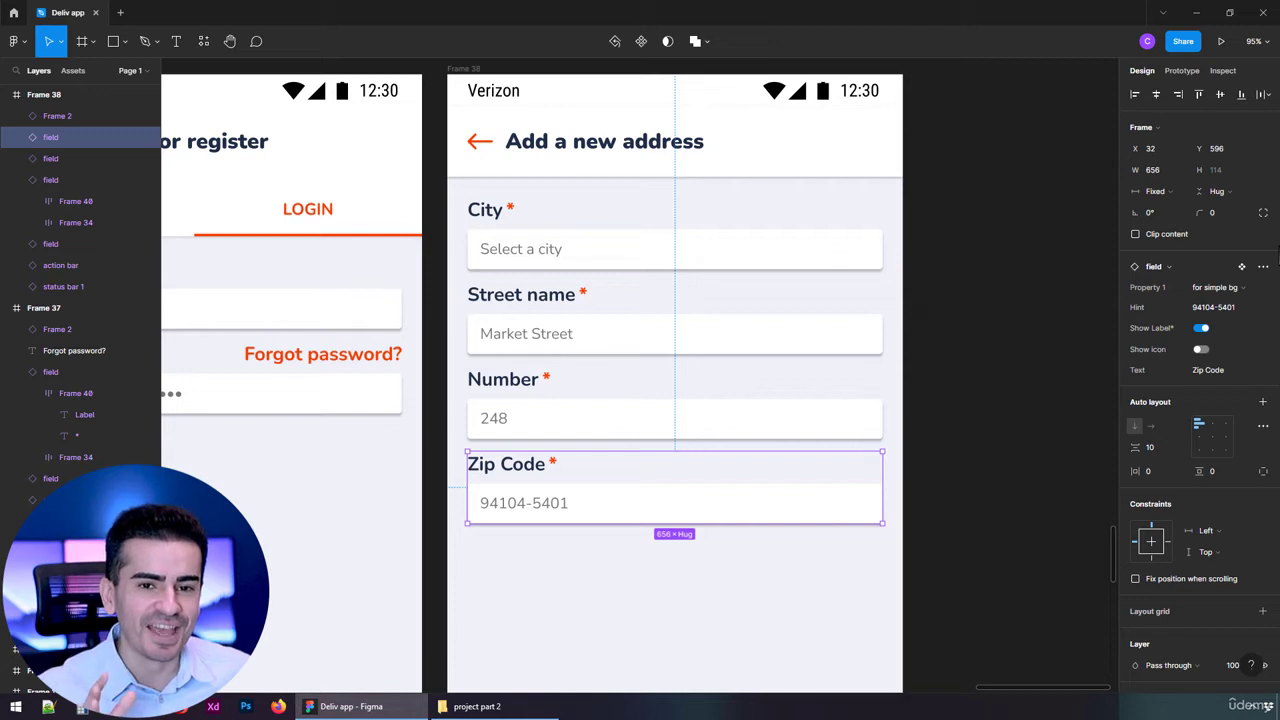
pyautogui.click(815, 266)
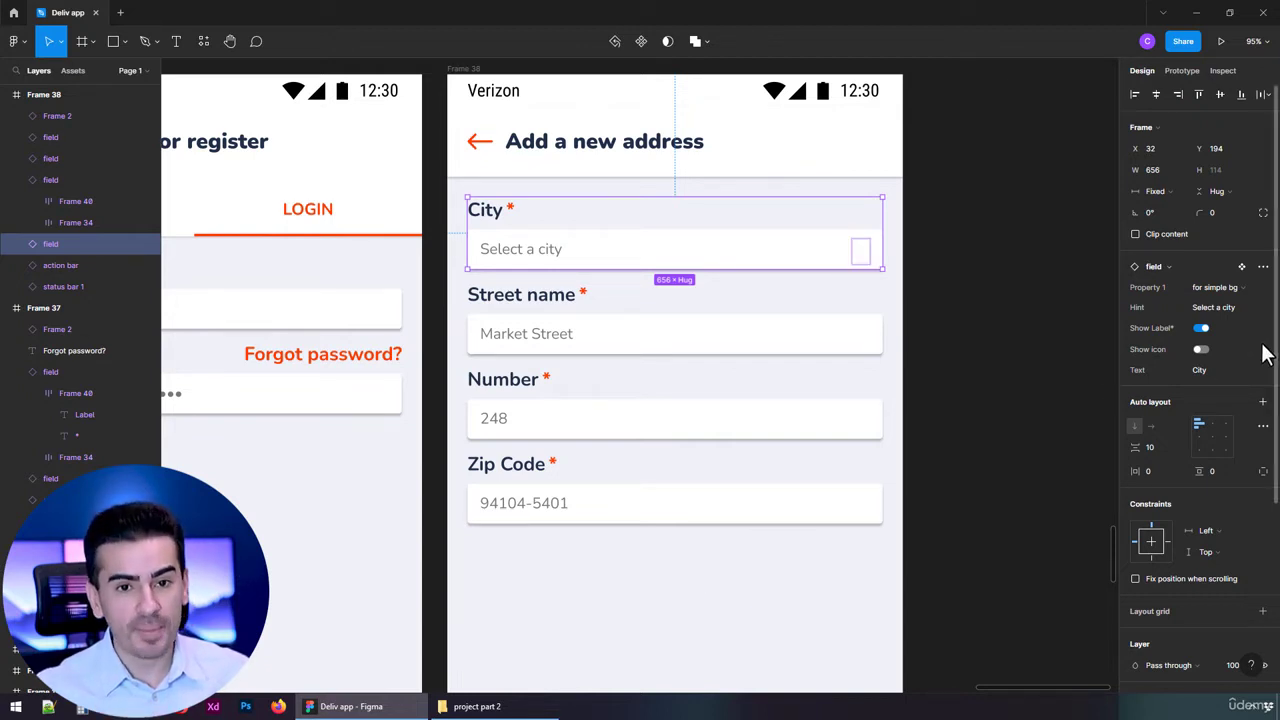
# Show a dropdown arrow icon in the City field, pushed to the far right with Space between spacing.
pyautogui.click(1200, 350)
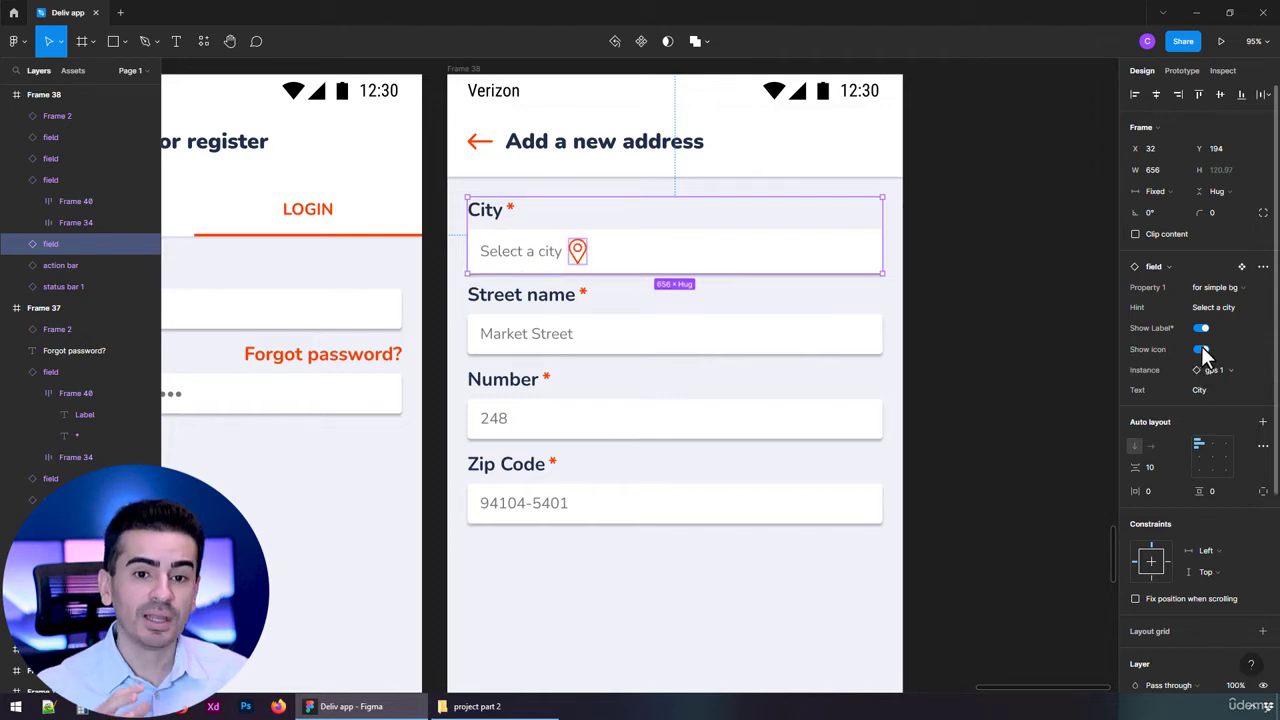
pyautogui.click(1212, 371)
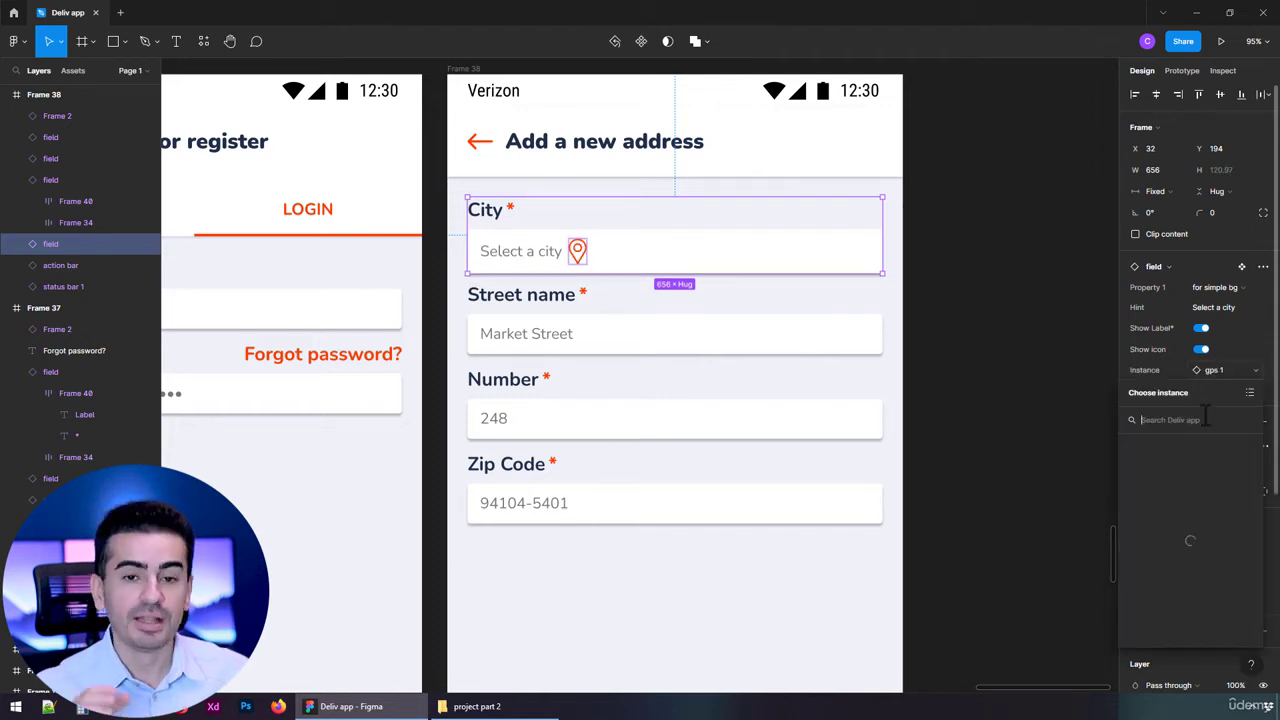
pyautogui.click(1222, 560)
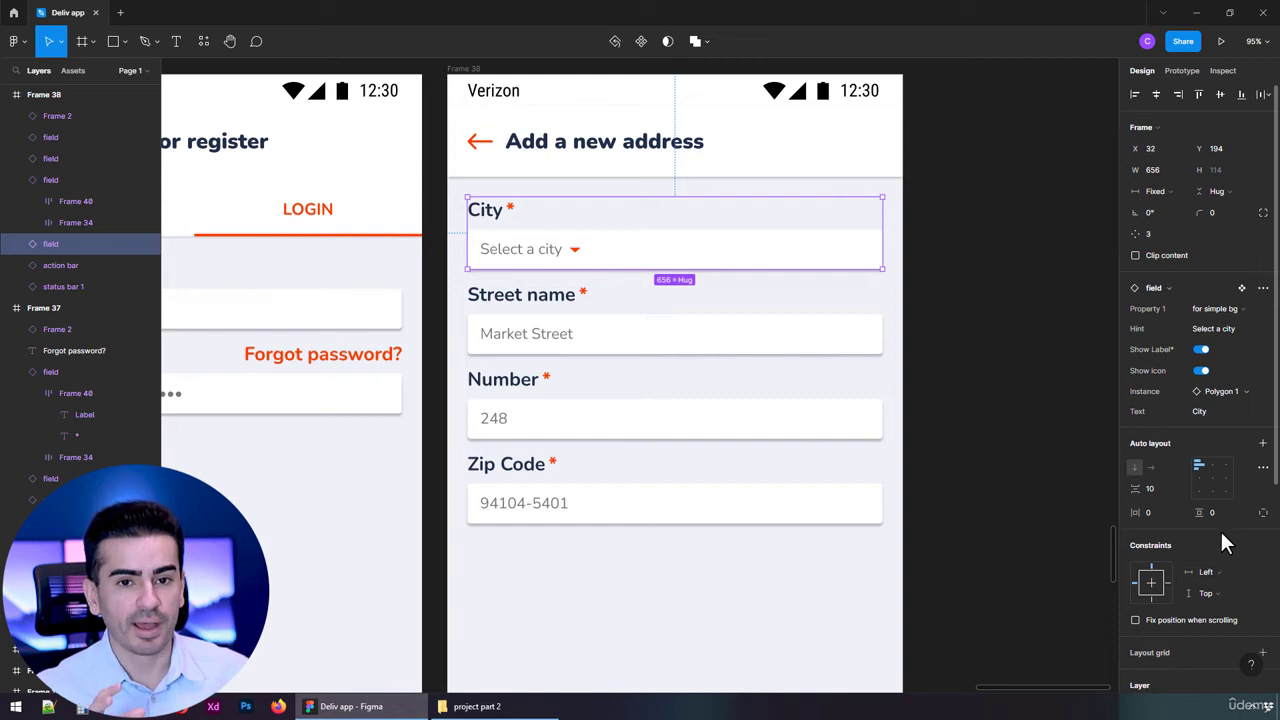
pyautogui.click(1263, 289)
pyautogui.click(1263, 289)
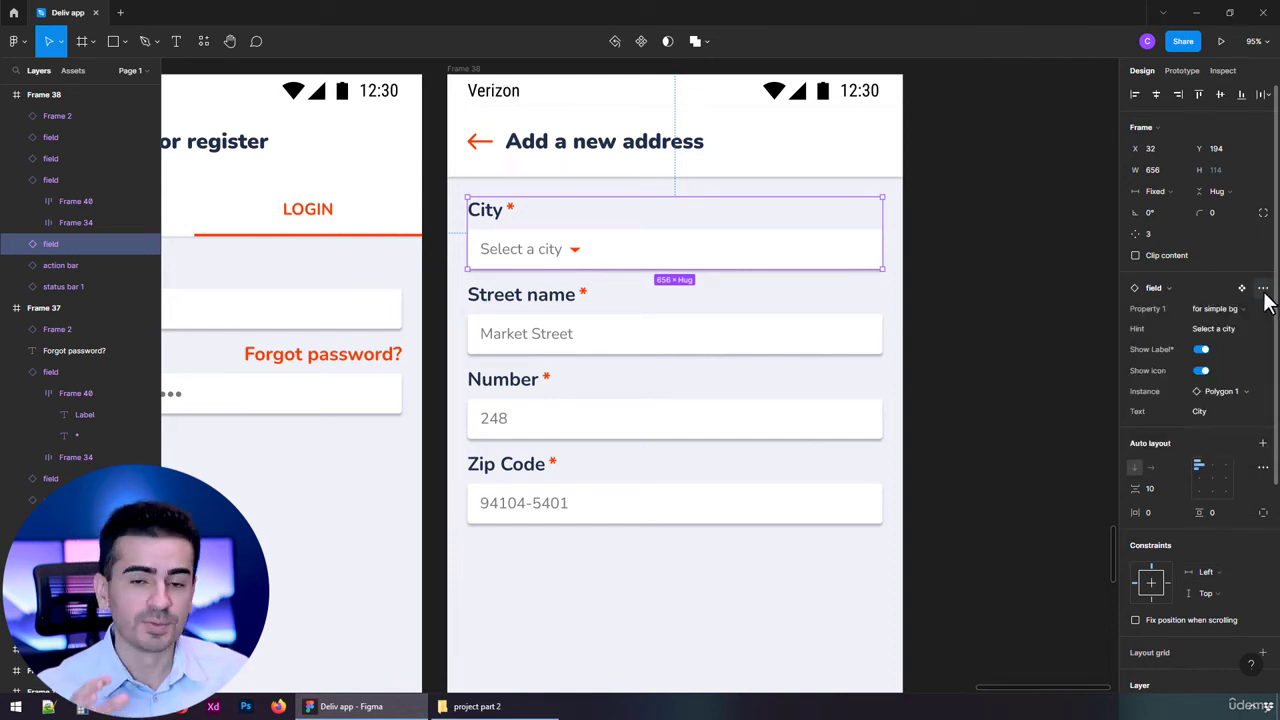
pyautogui.click(829, 265)
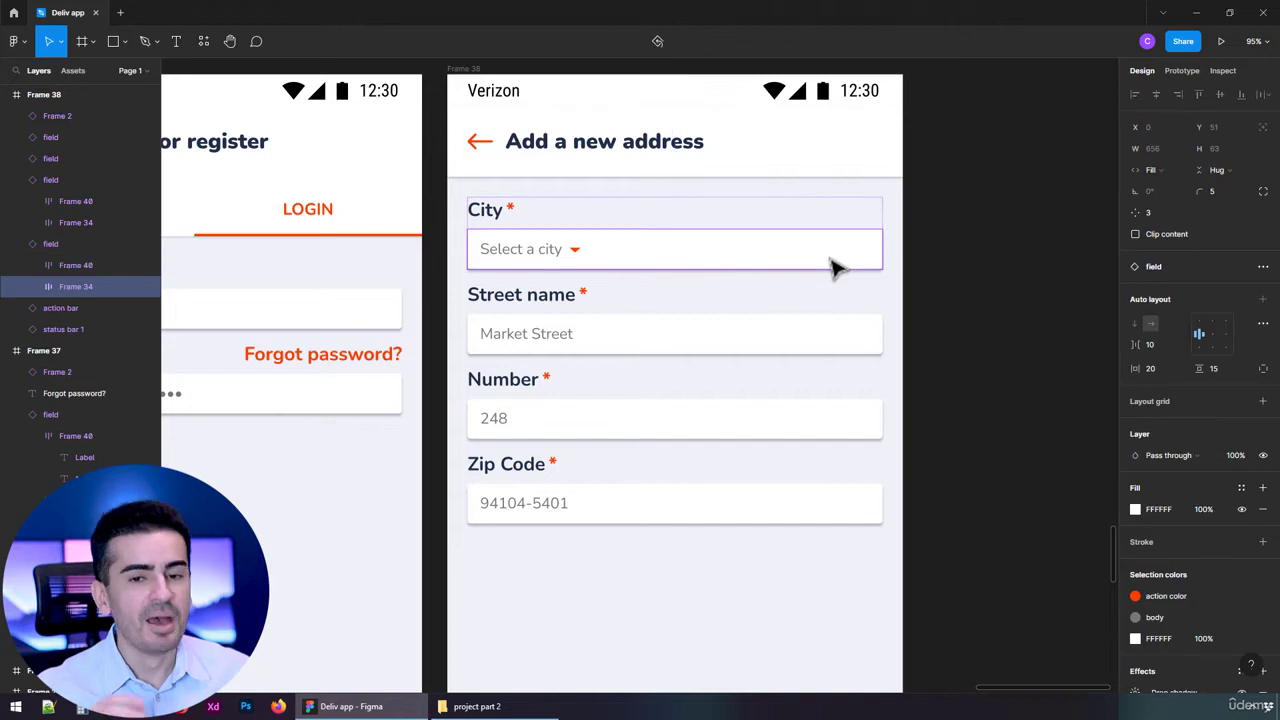
pyautogui.click(1263, 323)
pyautogui.click(1090, 438)
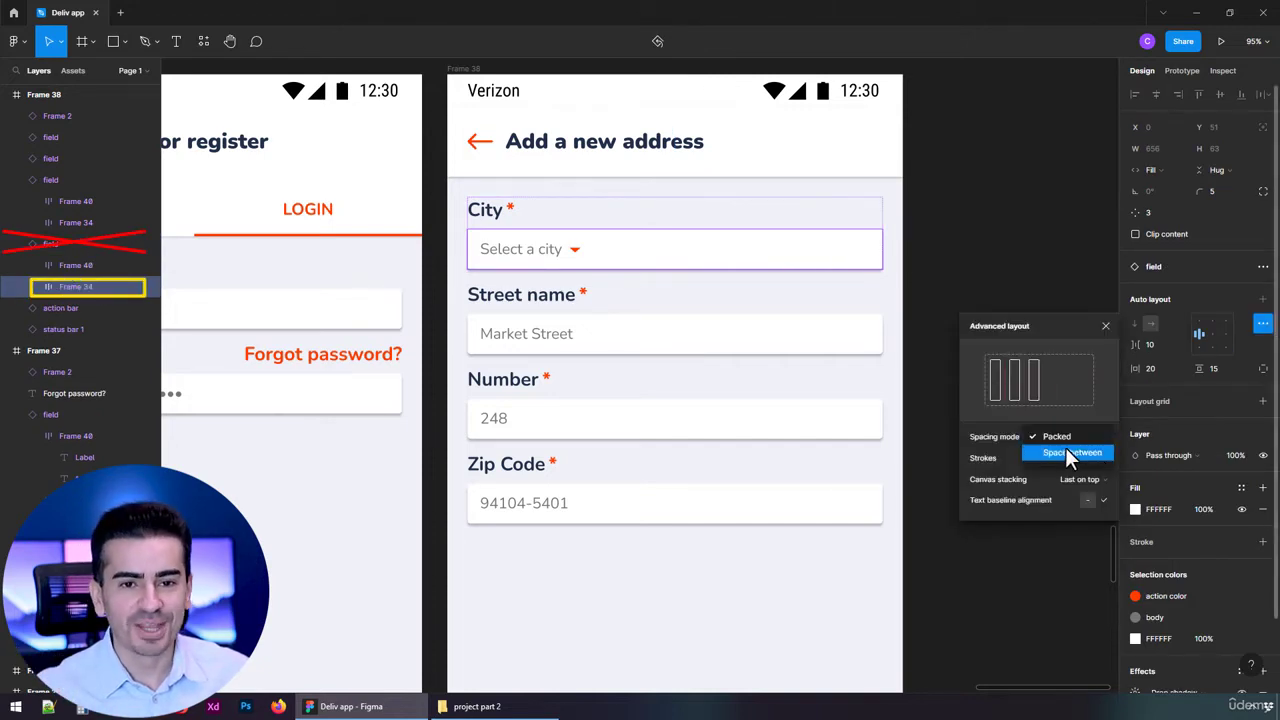
pyautogui.click(1070, 453)
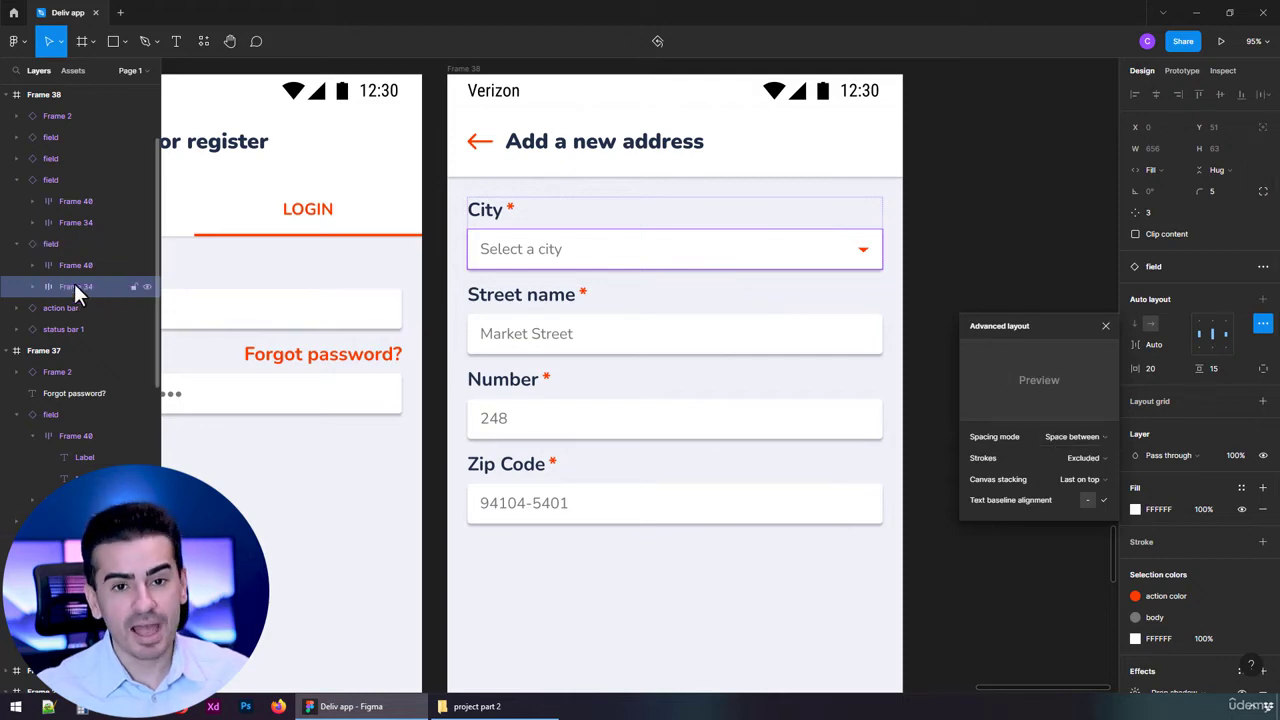
pyautogui.click(557, 600)
# Change the bottom button's text to 'Create address'.
pyautogui.scroll(-5, 565, 588)
pyautogui.scroll(-3, 597, 580)
pyautogui.click(648, 532)
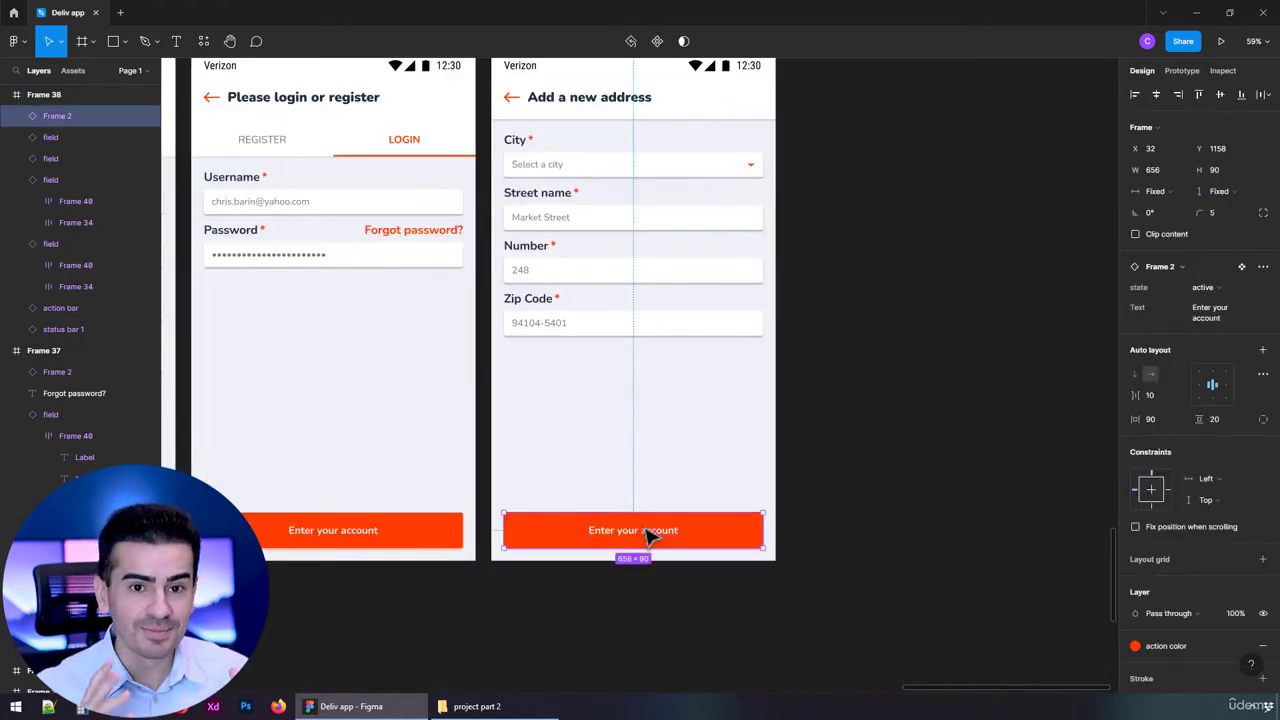
pyautogui.scroll(2, 648, 532)
pyautogui.write('Cre')
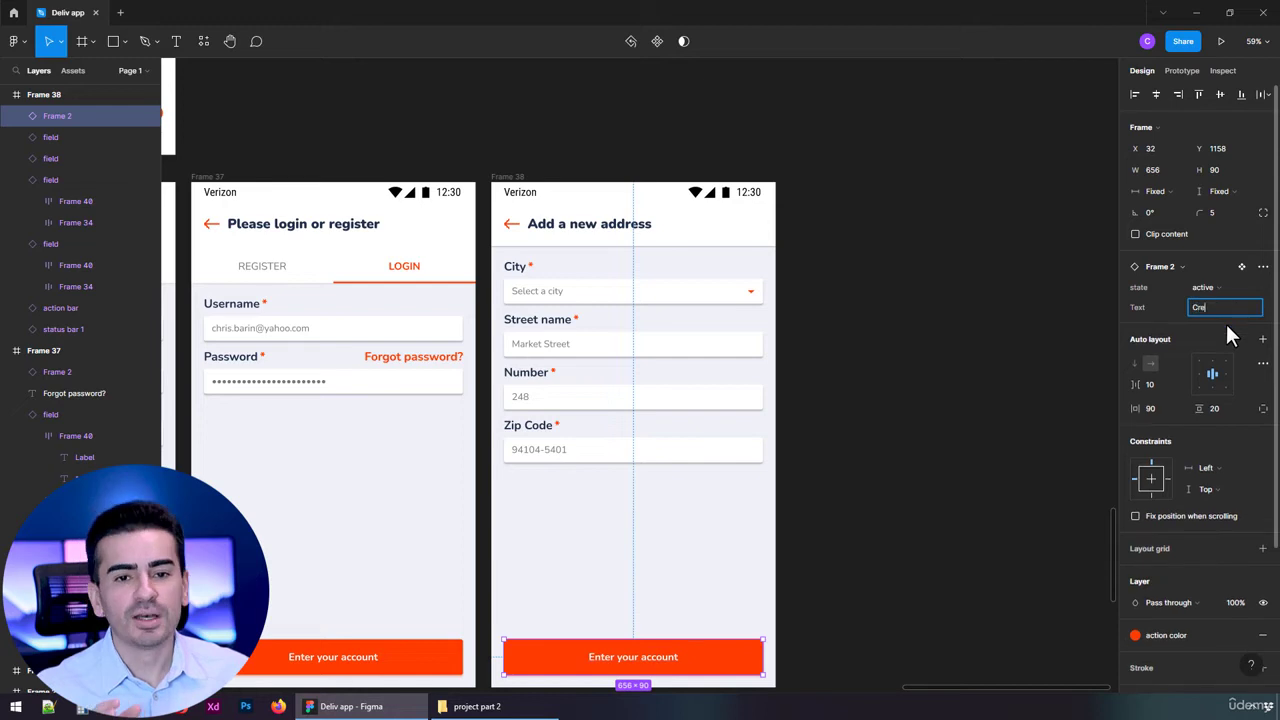
pyautogui.write('ate address')
pyautogui.click(928, 346)
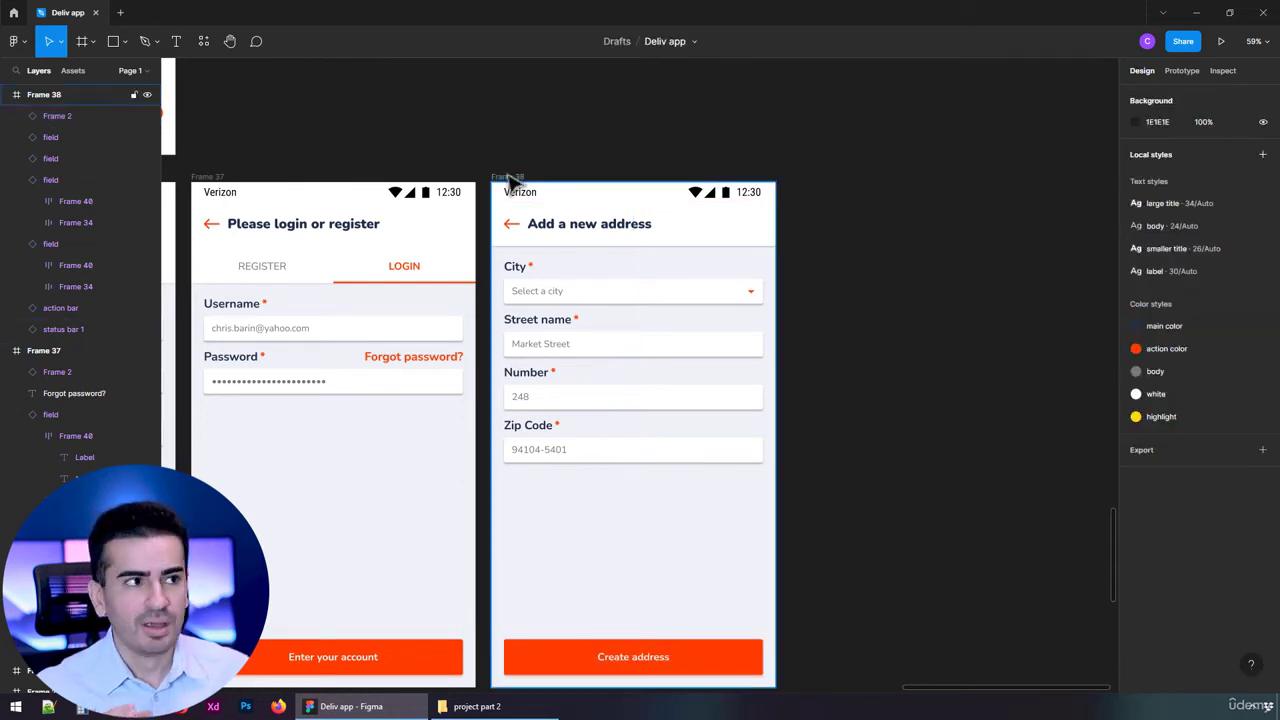
# Duplicate the whole Add a new address screen.
pyautogui.click(509, 177)
pyautogui.hotkey('ctrl', 'd')
pyautogui.click(906, 198)
# Title the copied screen 'My information' and rename the City field to 'Name'.
pyautogui.click(1200, 290)
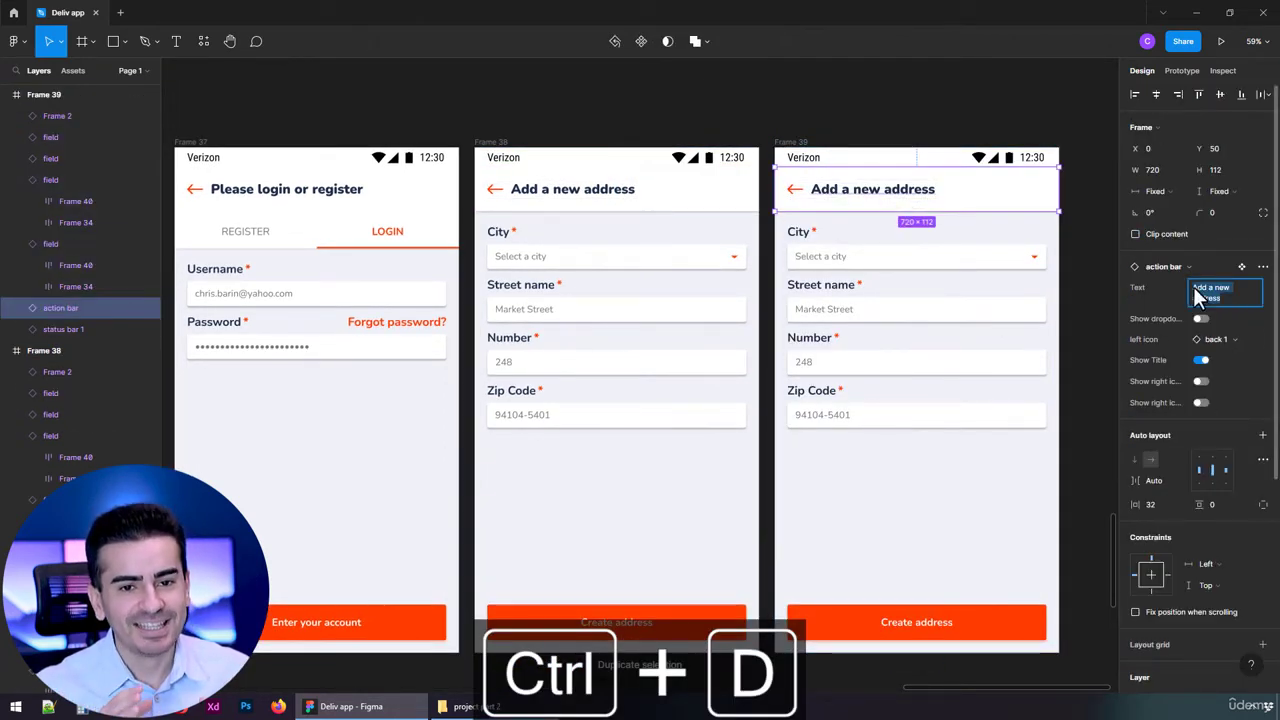
pyautogui.write('My information')
pyautogui.press('Return')
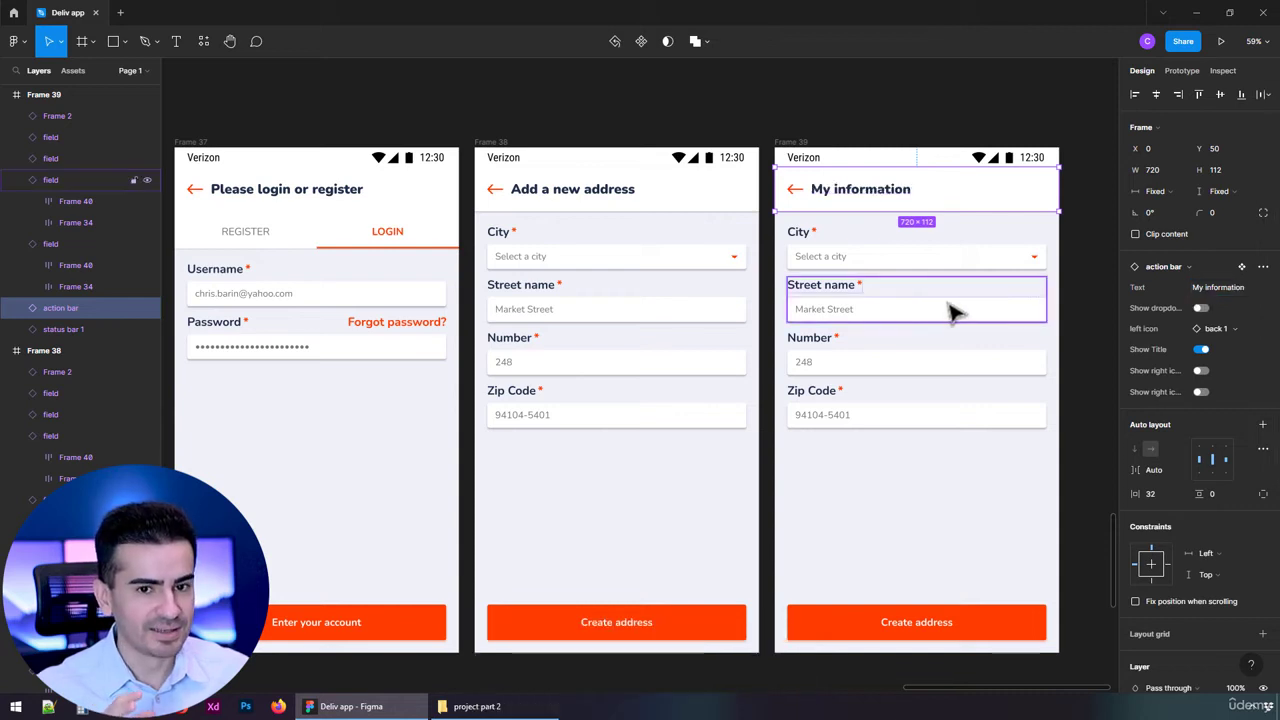
pyautogui.click(900, 265)
pyautogui.click(1205, 411)
pyautogui.write('Name')
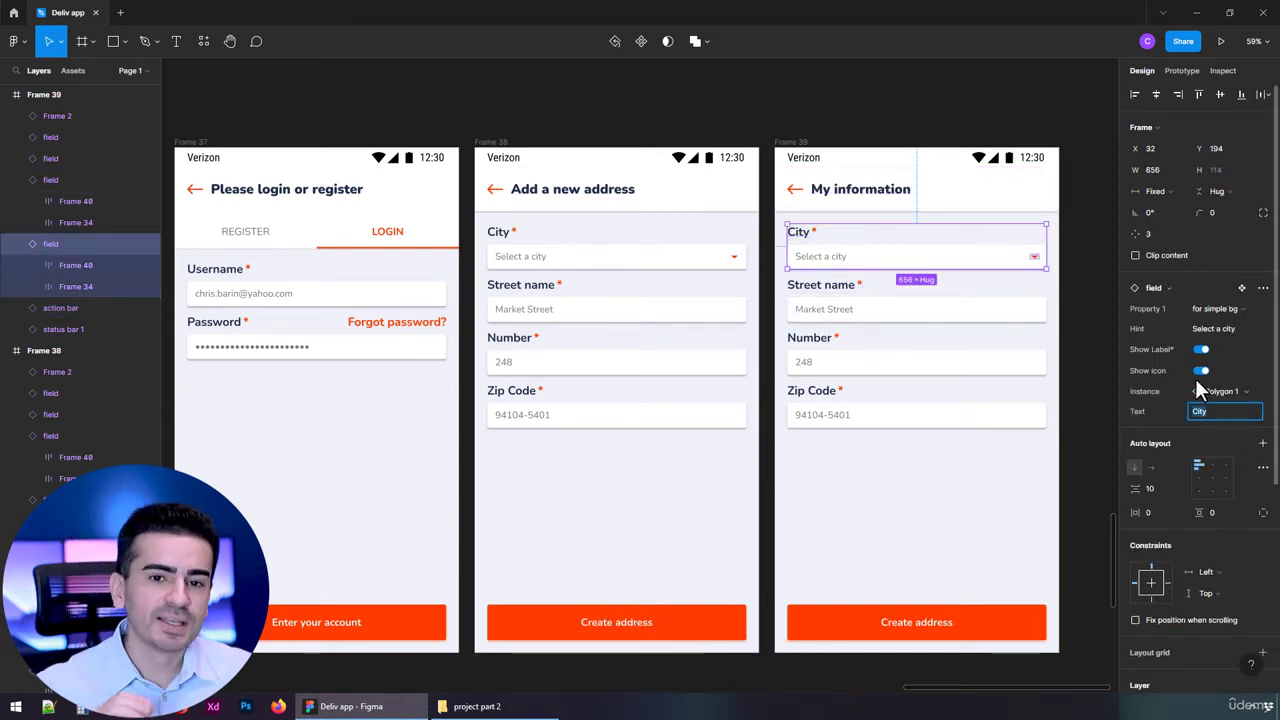
pyautogui.press('Return')
# Relabel the Street name field as phone number (typed 'Pohne') and the Number field as 'Email address'.
pyautogui.click(960, 308)
pyautogui.click(1245, 372)
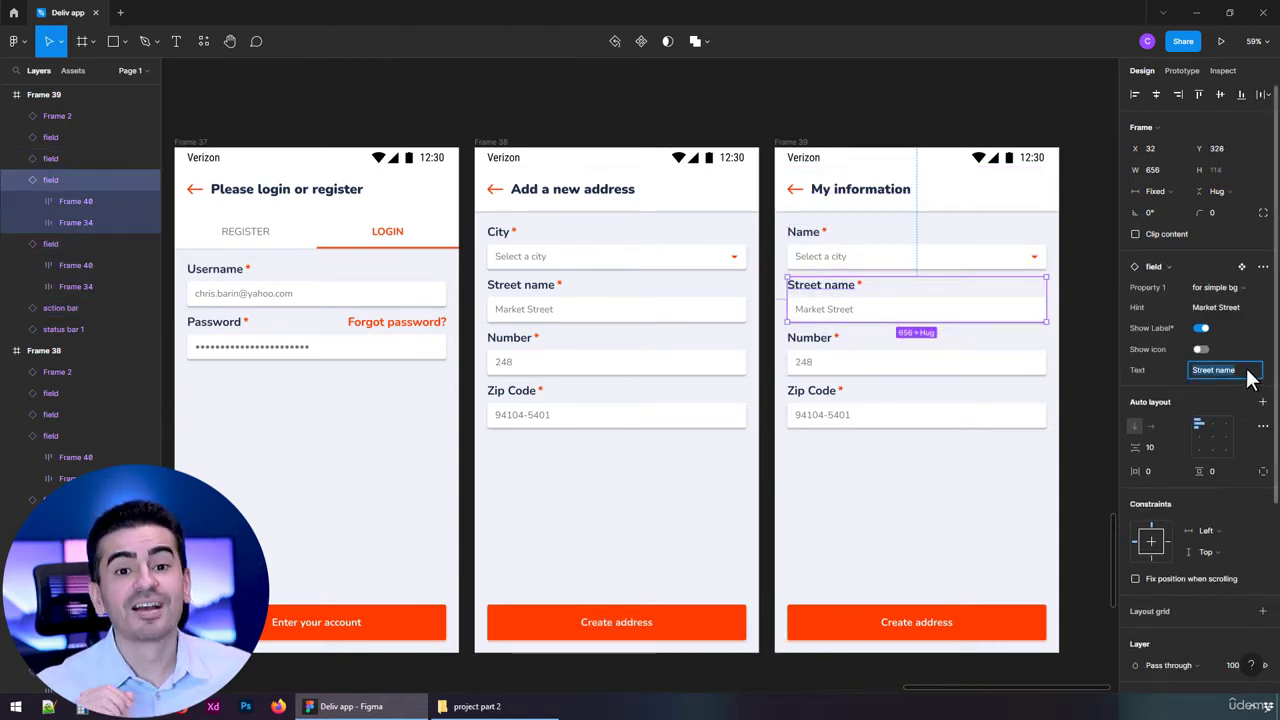
pyautogui.write('Pohne number')
pyautogui.press('Return')
pyautogui.click(1020, 362)
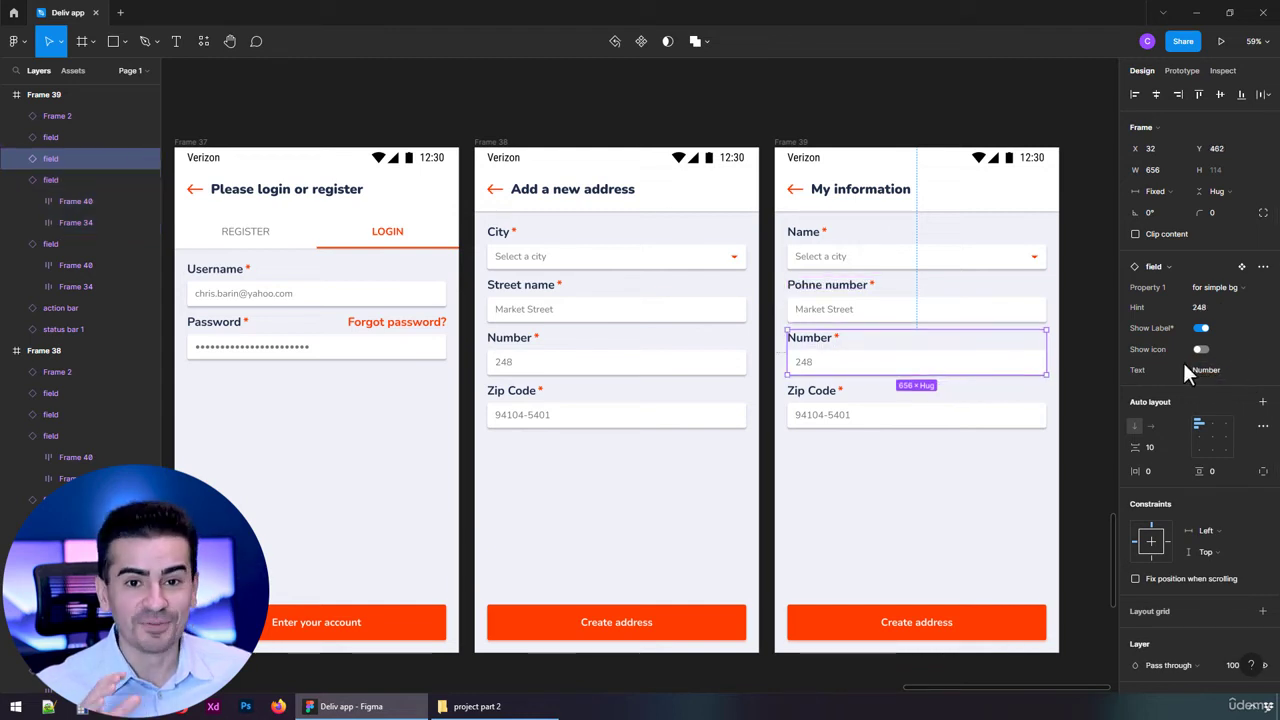
pyautogui.click(1238, 370)
pyautogui.write('Email addr')
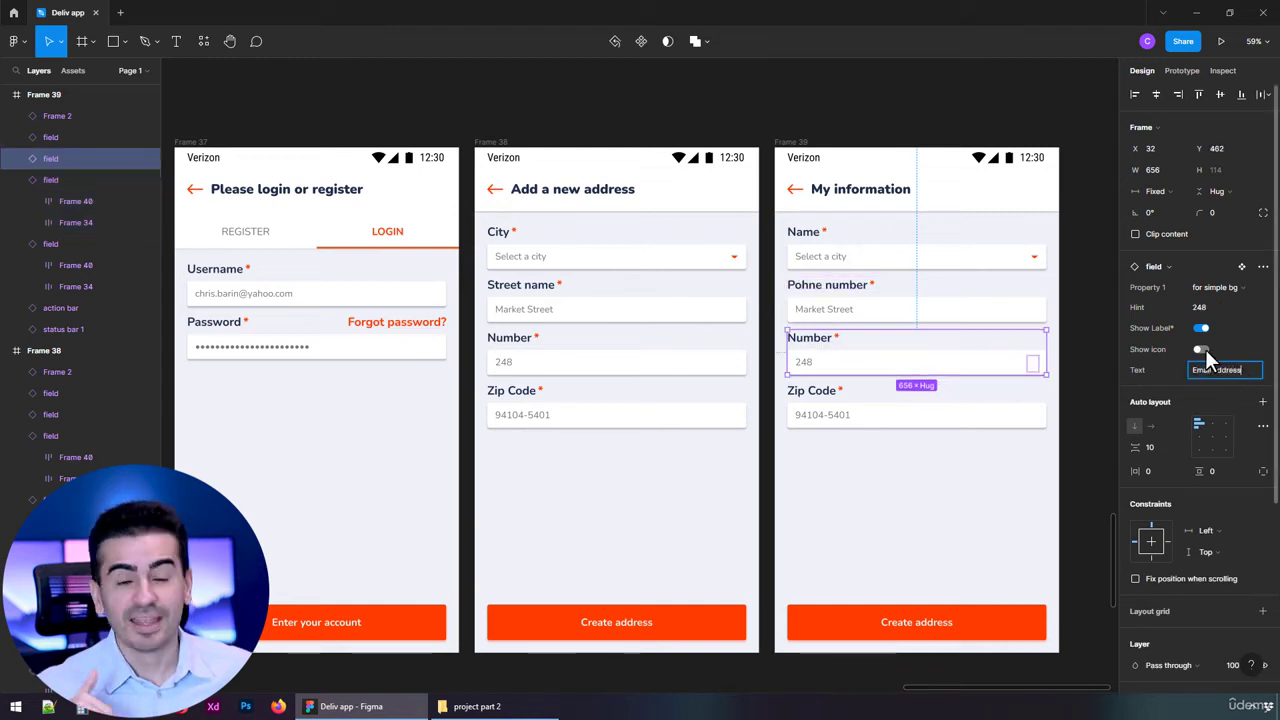
pyautogui.write('ess')
pyautogui.press('Return')
# Fix the label to 'Phone number', rename Zip Code to 'Current password', and duplicate that field.
pyautogui.click(866, 422)
pyautogui.click(900, 307)
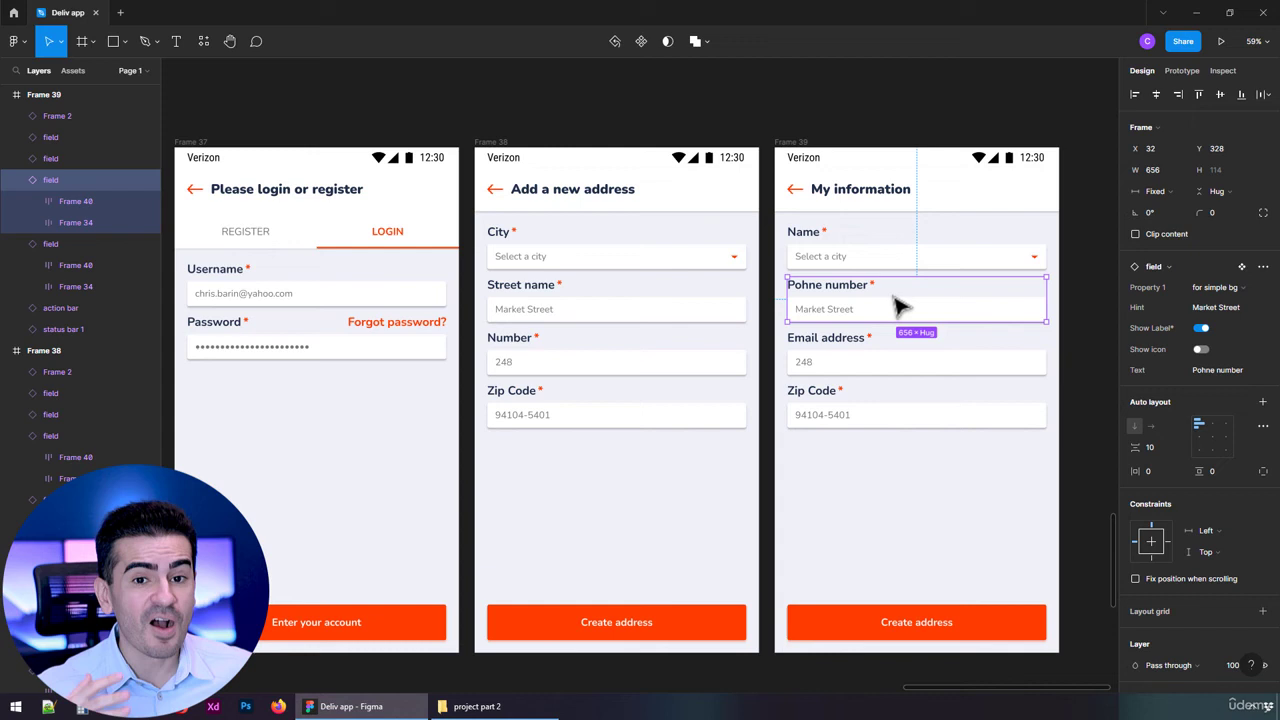
pyautogui.click(1228, 370)
pyautogui.write('Phone number')
pyautogui.press('Return')
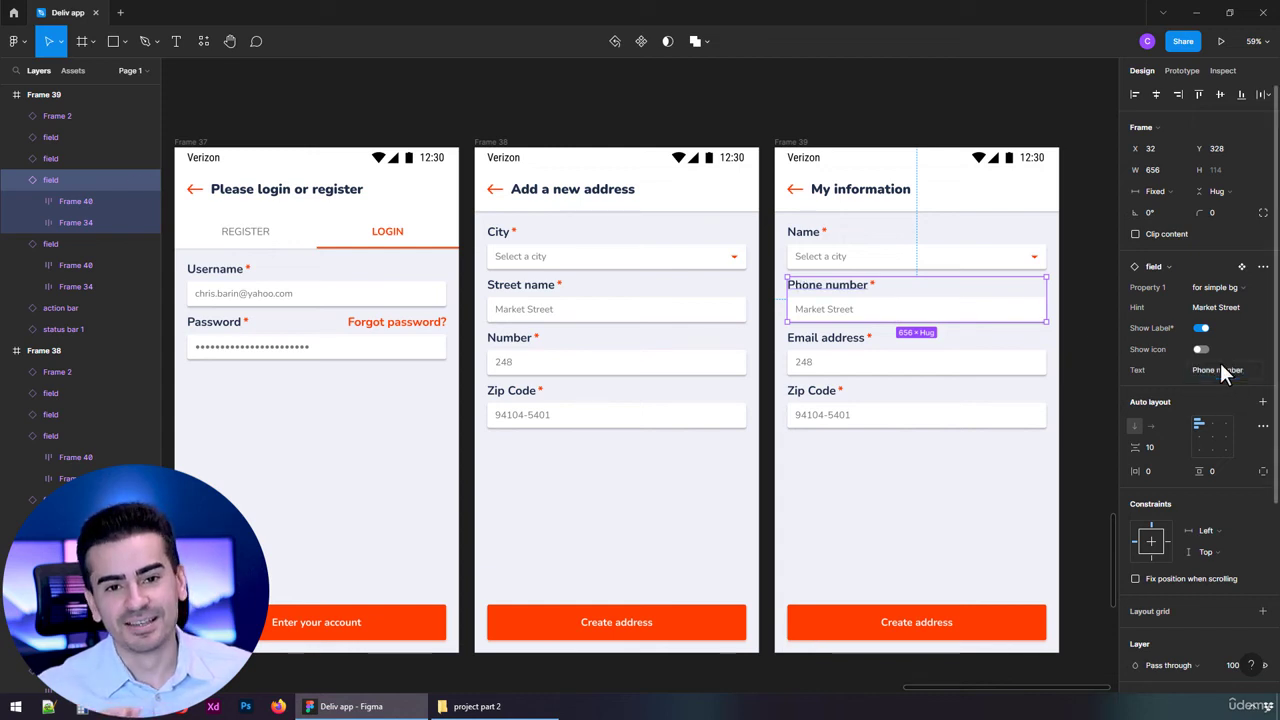
pyautogui.click(929, 410)
pyautogui.click(1219, 372)
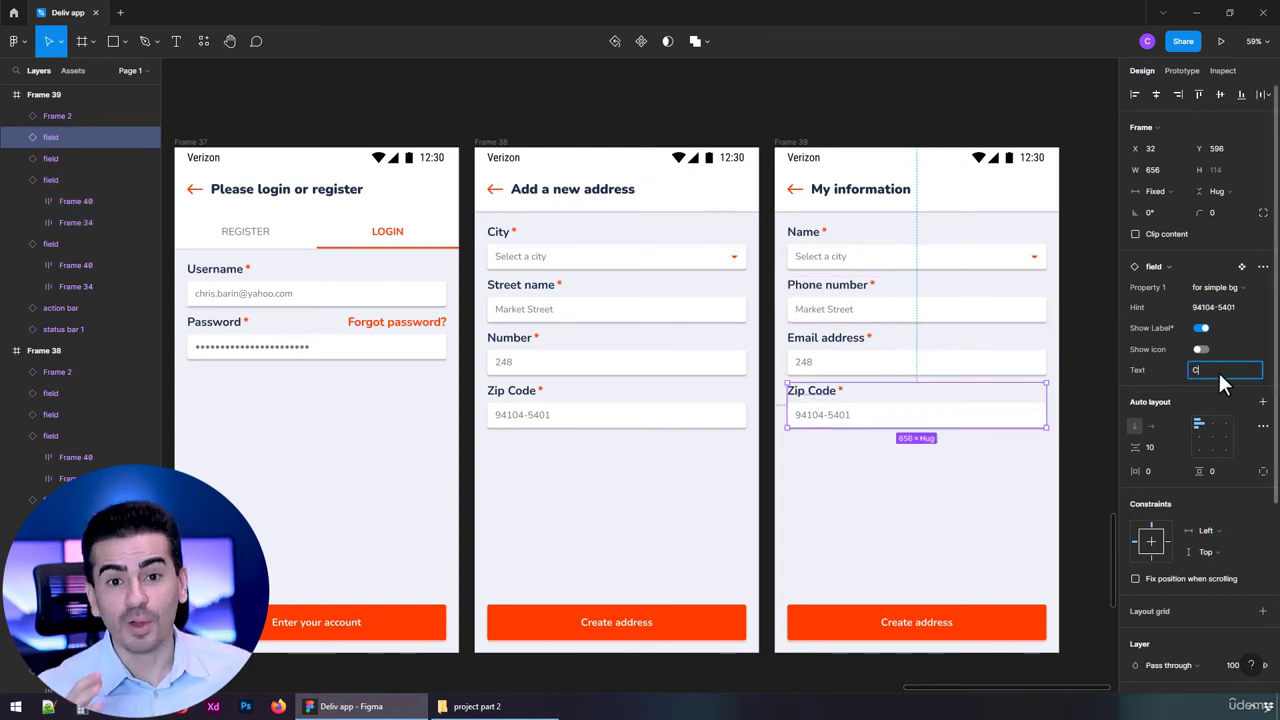
pyautogui.write('Current password')
pyautogui.press('Return')
pyautogui.hotkey('ctrl', 'd')
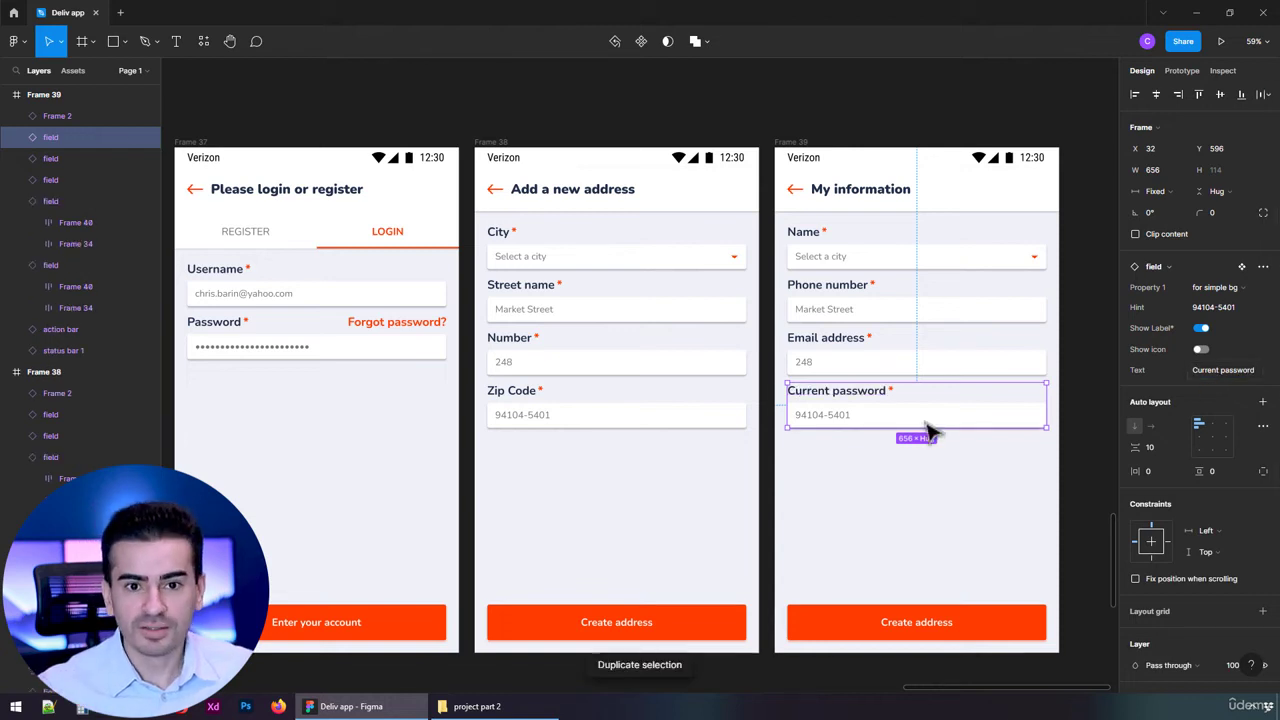
# Label the duplicated field 'New password'.
pyautogui.click(1200, 349)
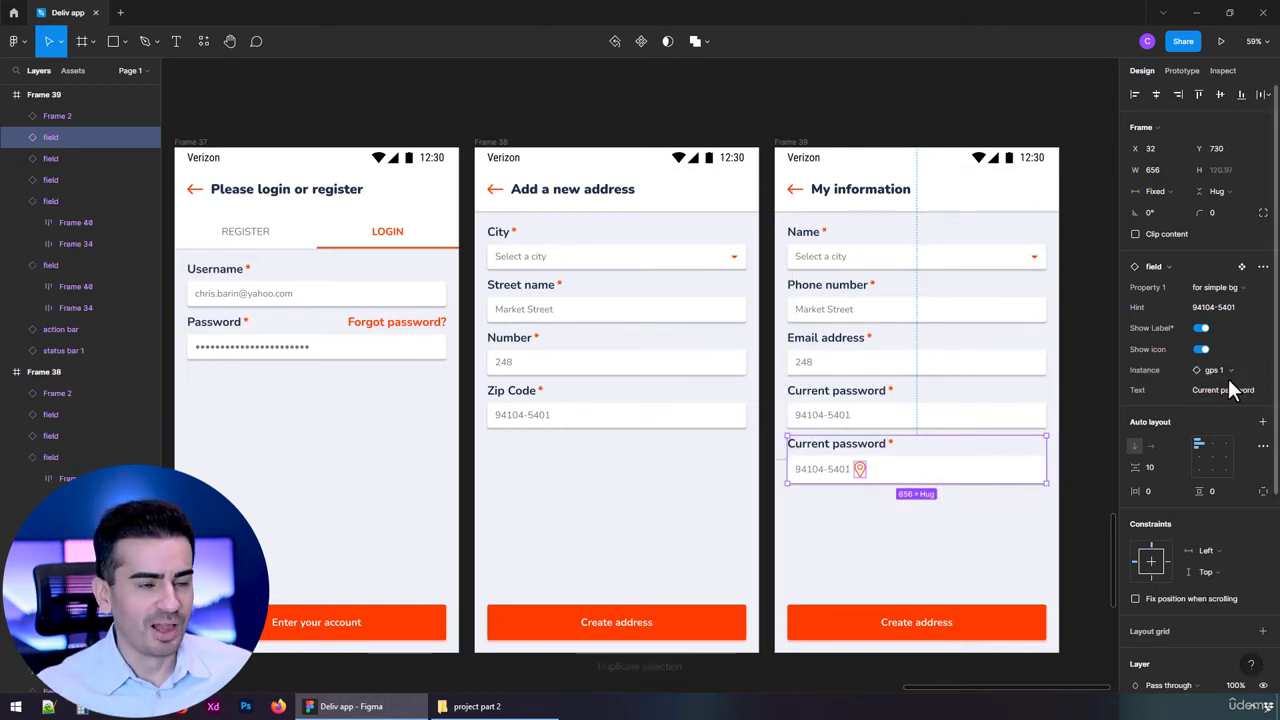
pyautogui.click(1202, 350)
pyautogui.click(1180, 370)
pyautogui.write('N')
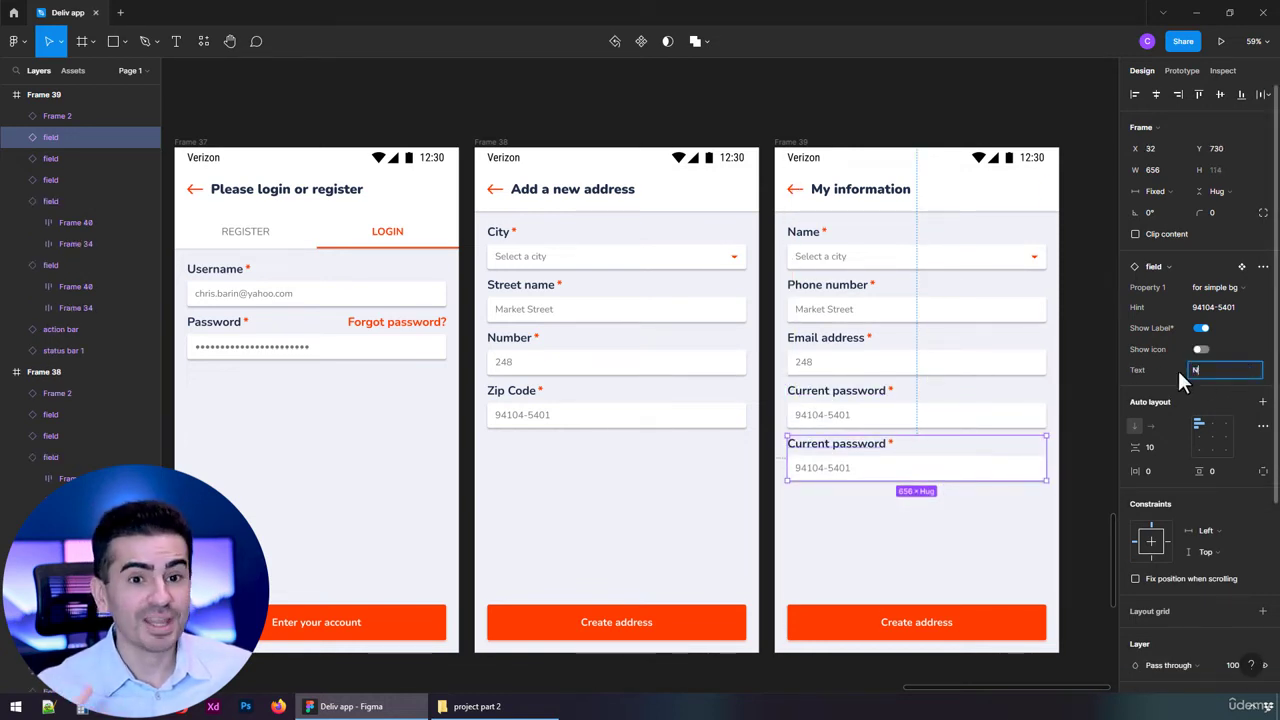
pyautogui.write('ew password')
pyautogui.press('Return')
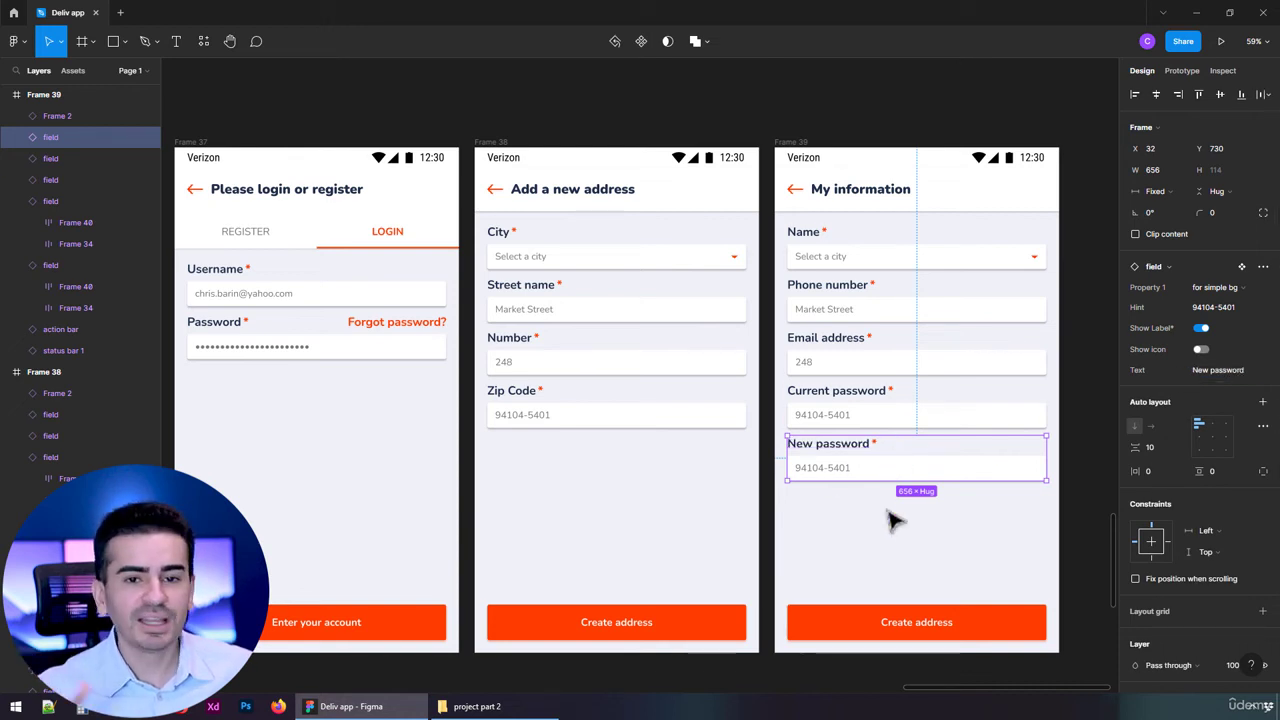
# Duplicate the New password field and label the copy 'Repeat password'.
pyautogui.hotkey('ctrl', 'd')
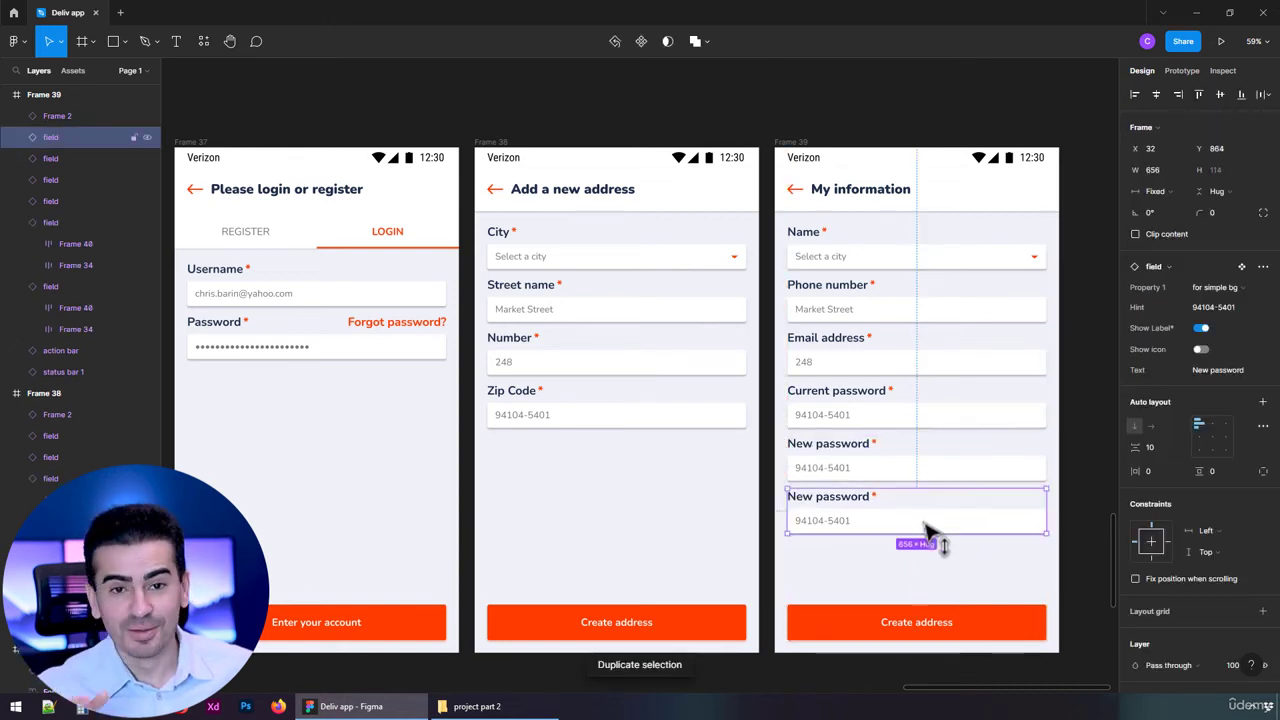
pyautogui.click(1238, 371)
pyautogui.write('Repeat pas')
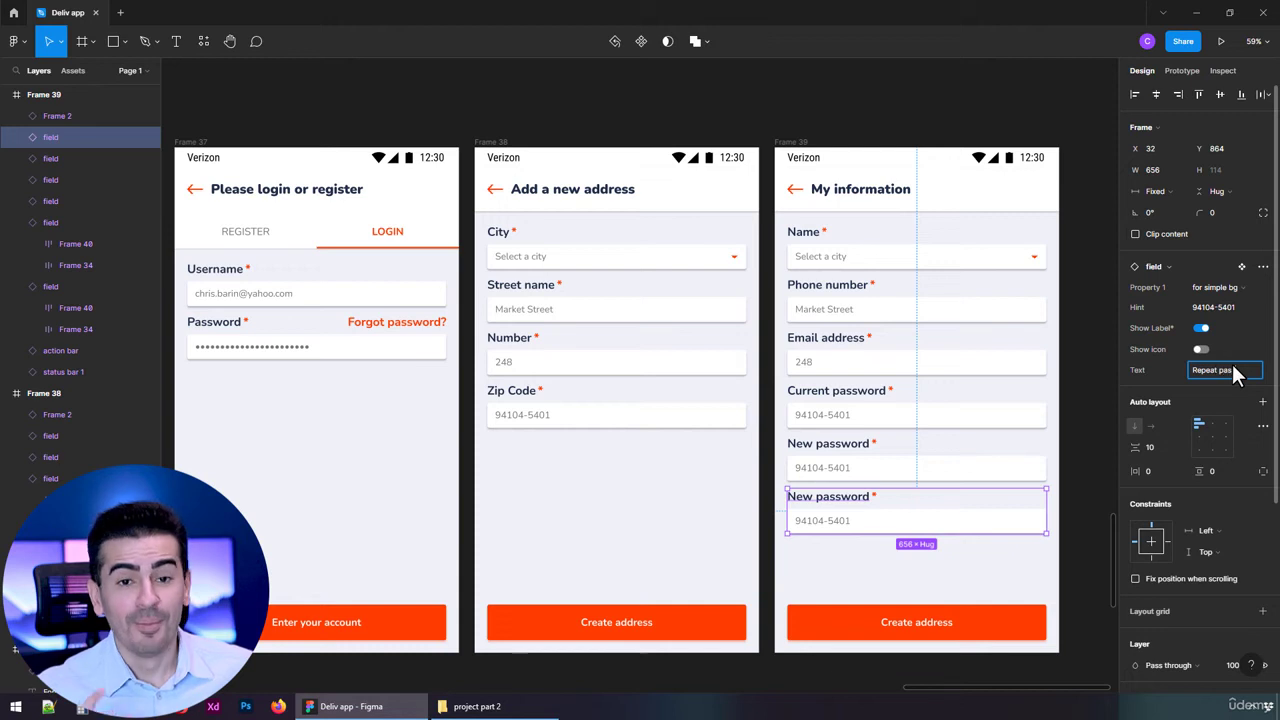
pyautogui.write('sword')
pyautogui.press('Return')
pyautogui.click(1030, 420)
pyautogui.click(1232, 310)
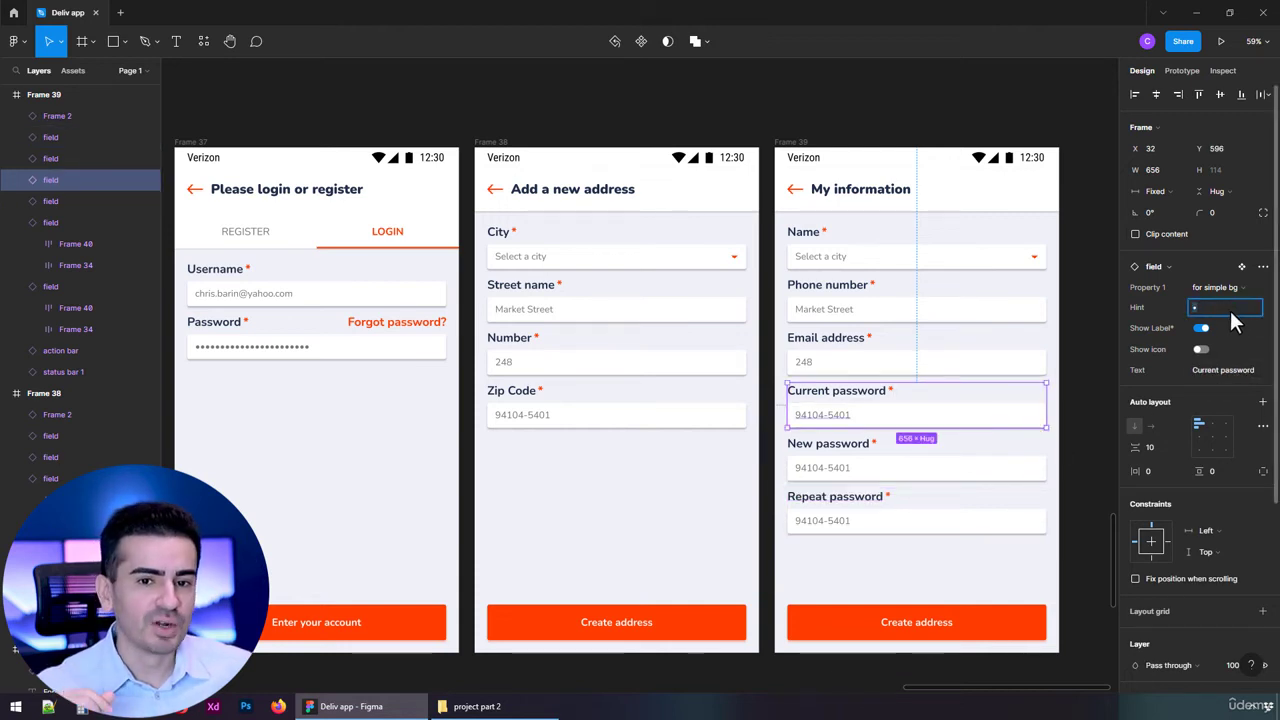
# Put masked dots in the New password hint and nine dots in the Repeat password hint.
pyautogui.write('•••••••••••••')
pyautogui.click(994, 458)
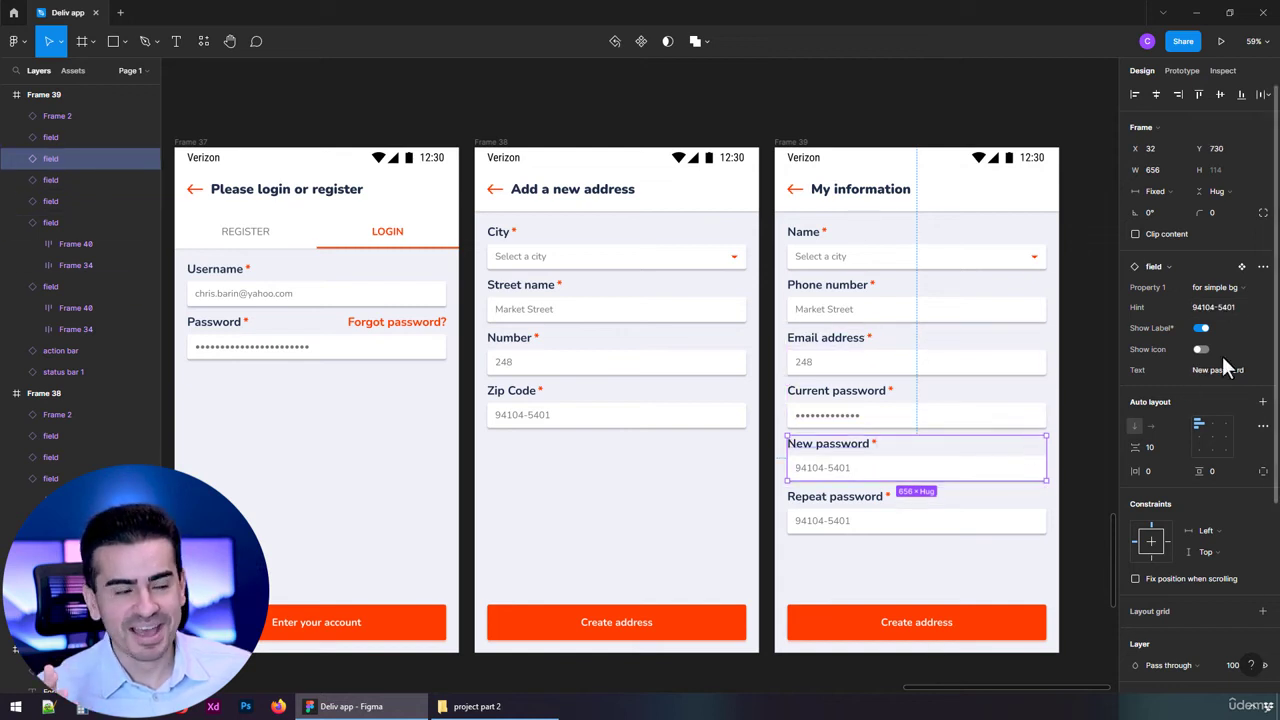
pyautogui.click(1222, 308)
pyautogui.write('•')
pyautogui.click(970, 522)
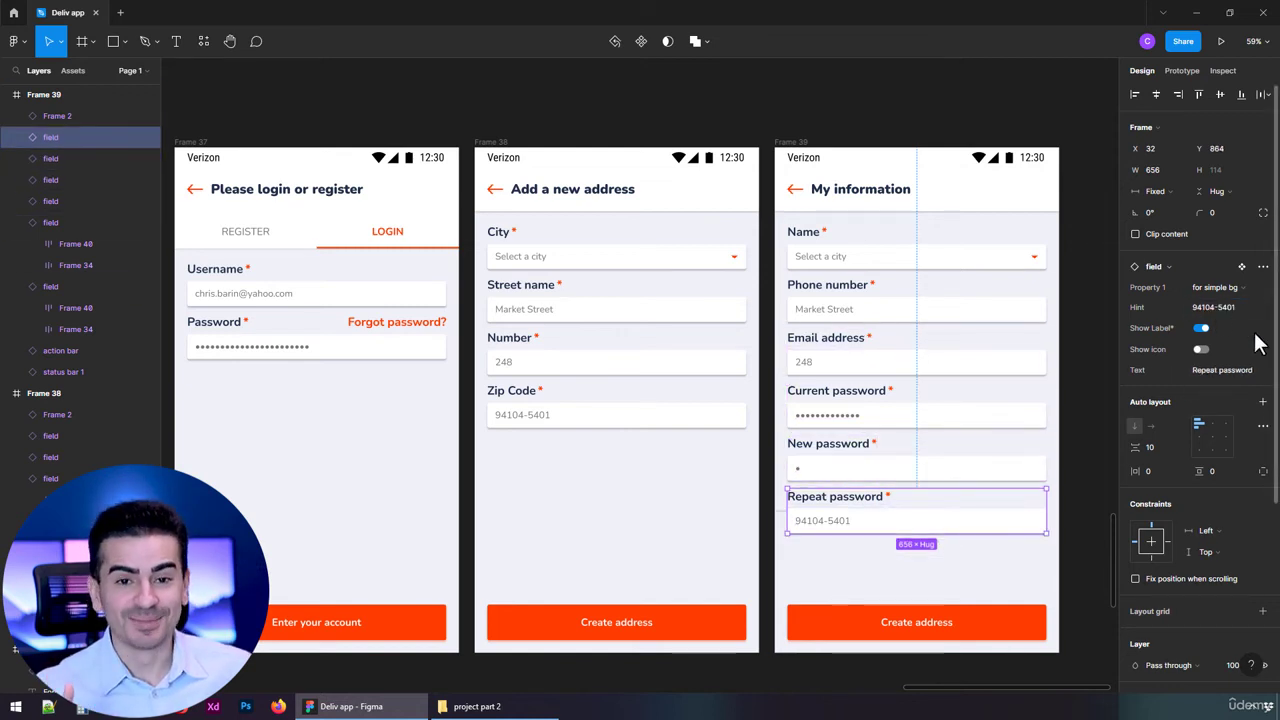
pyautogui.click(1232, 308)
pyautogui.write('•')
pyautogui.hotkey('ctrl', 'v')
pyautogui.hotkey('ctrl', 'v')
pyautogui.hotkey('ctrl', 'v')
pyautogui.hotkey('ctrl', 'v')
pyautogui.hotkey('ctrl', 'v')
pyautogui.hotkey('ctrl', 'v')
pyautogui.press('Return')
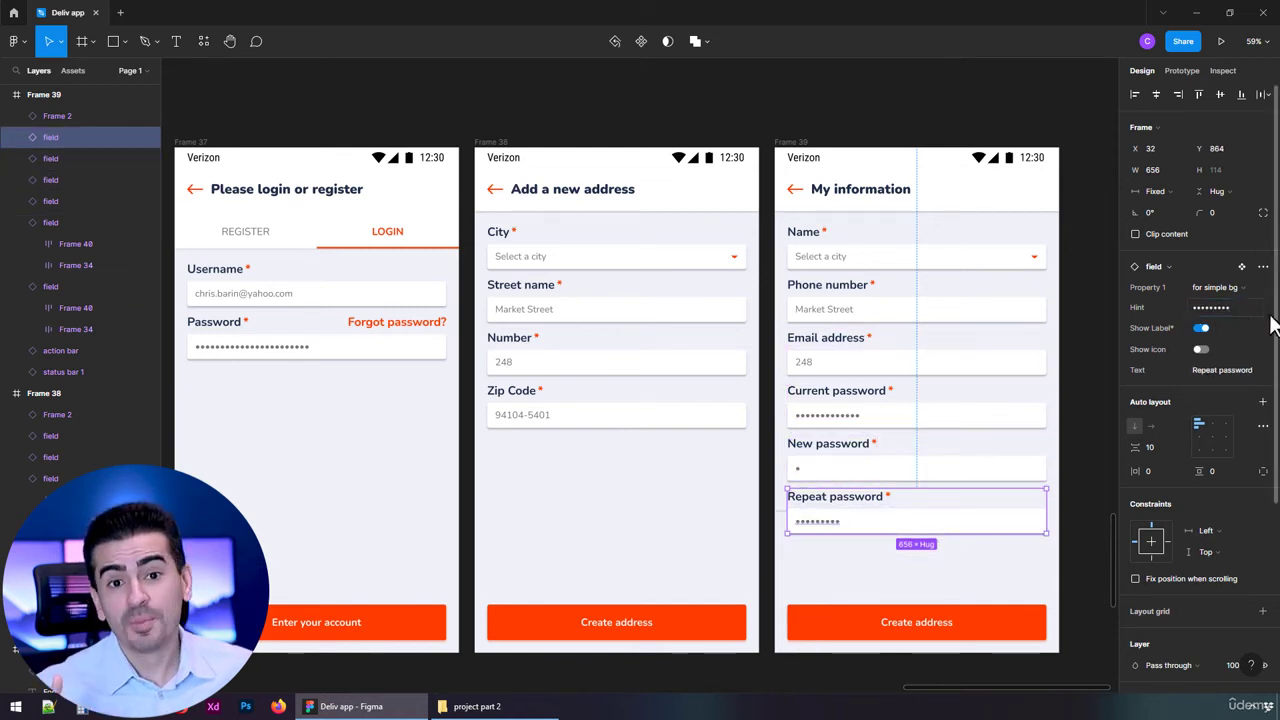
# Give the New password and Current password fields nine-dot hints.
pyautogui.click(1243, 311)
pyautogui.hotkey('ctrl', 'c')
pyautogui.click(962, 452)
pyautogui.click(1244, 308)
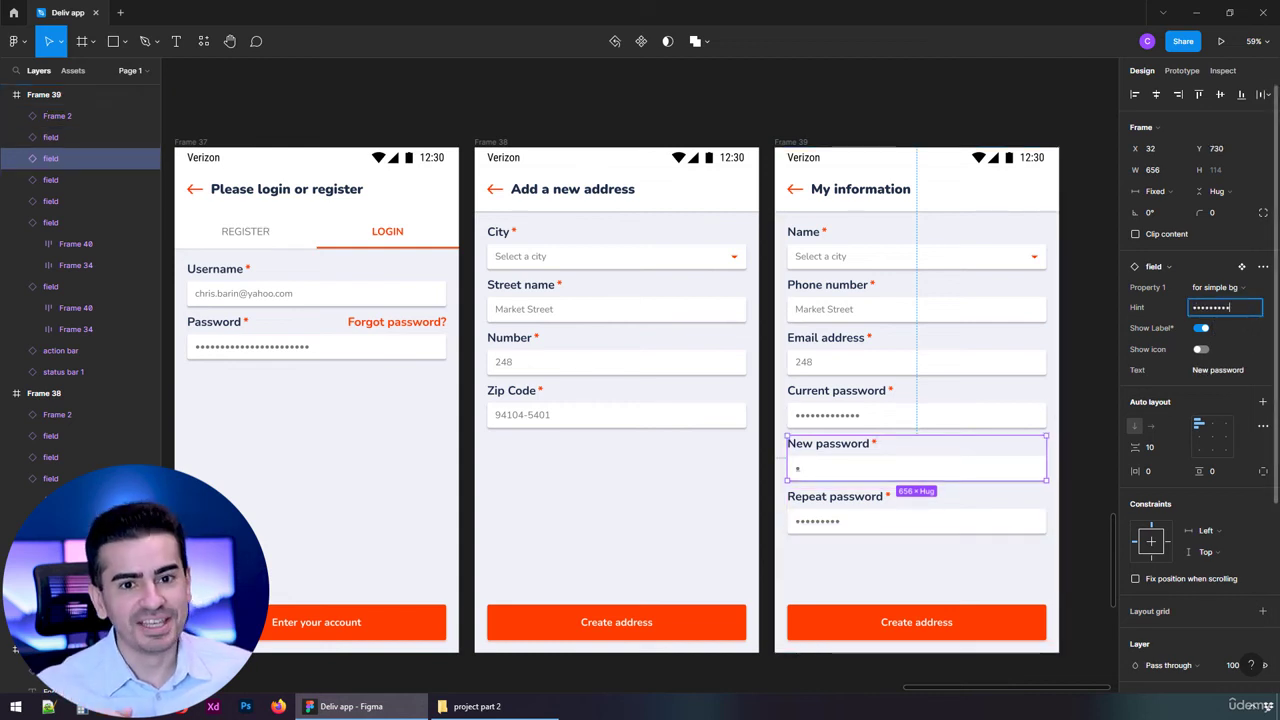
pyautogui.press('Return')
pyautogui.click(901, 401)
pyautogui.click(1236, 309)
pyautogui.hotkey('ctrl', 'v')
pyautogui.press('Return')
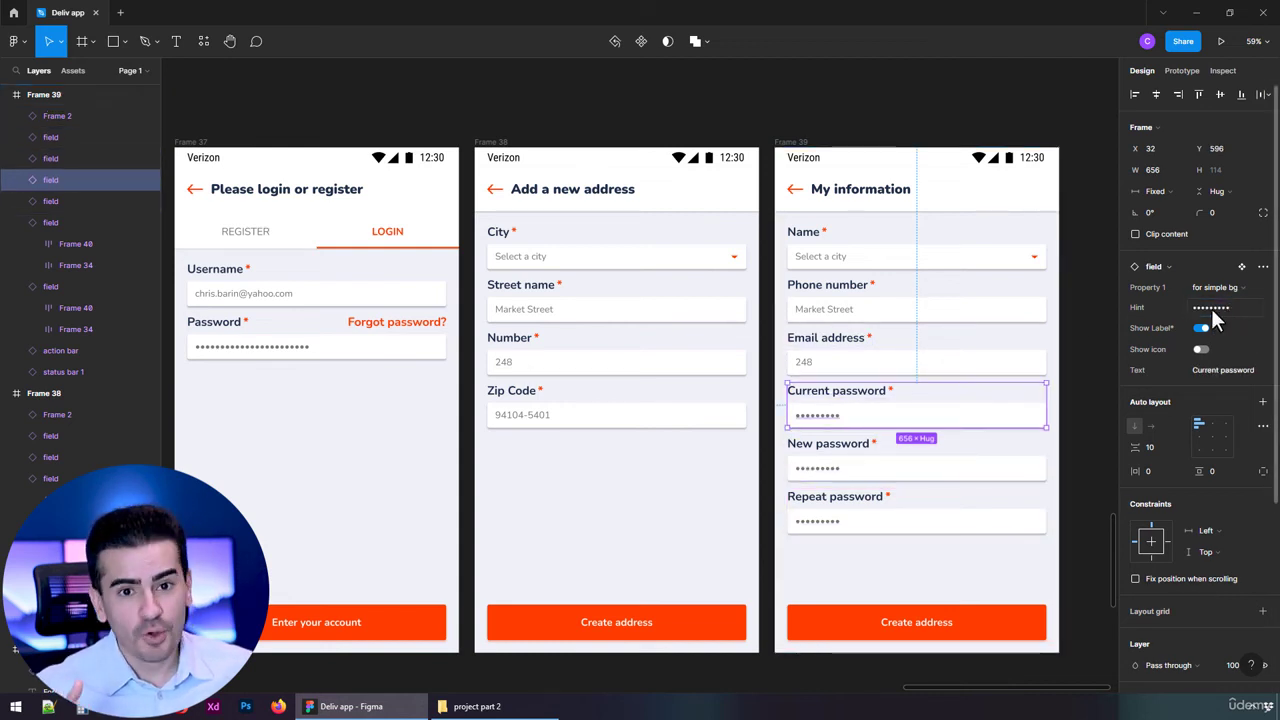
# Fill the Email address and Phone number hints with a sample e-mail and phone number.
pyautogui.click(1014, 349)
pyautogui.click(1222, 308)
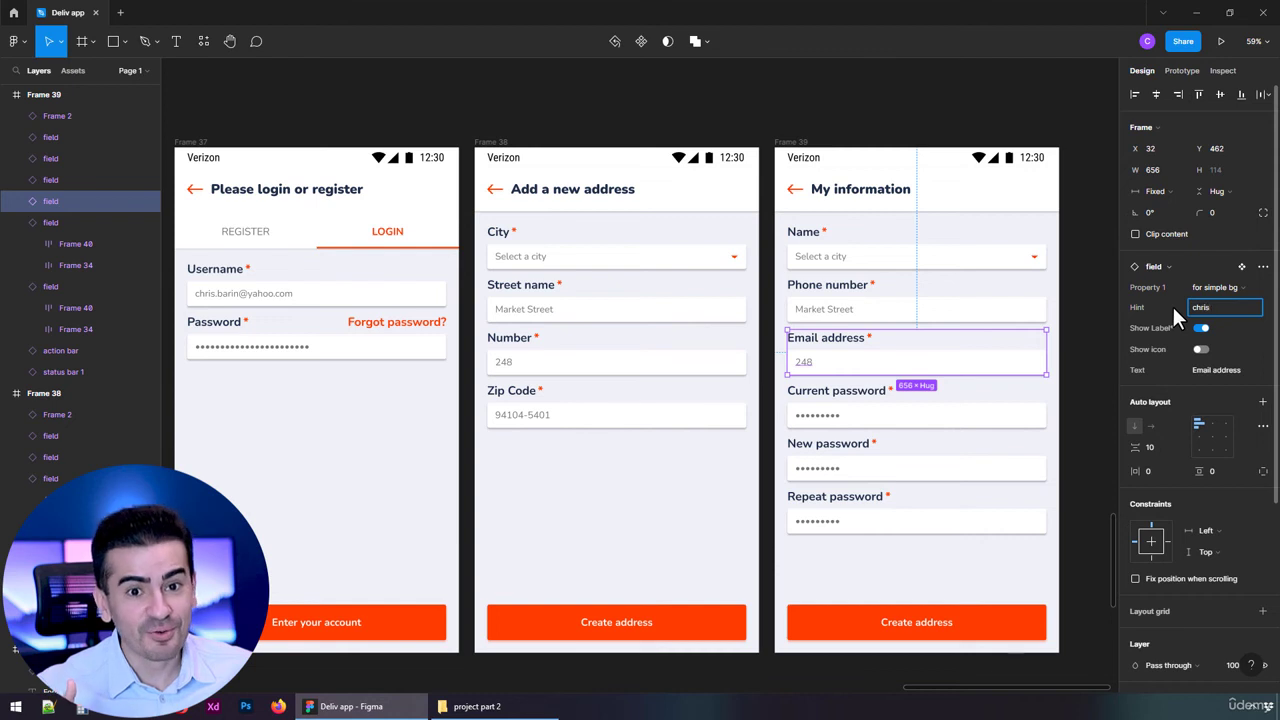
pyautogui.press('Return')
pyautogui.press('Tab')
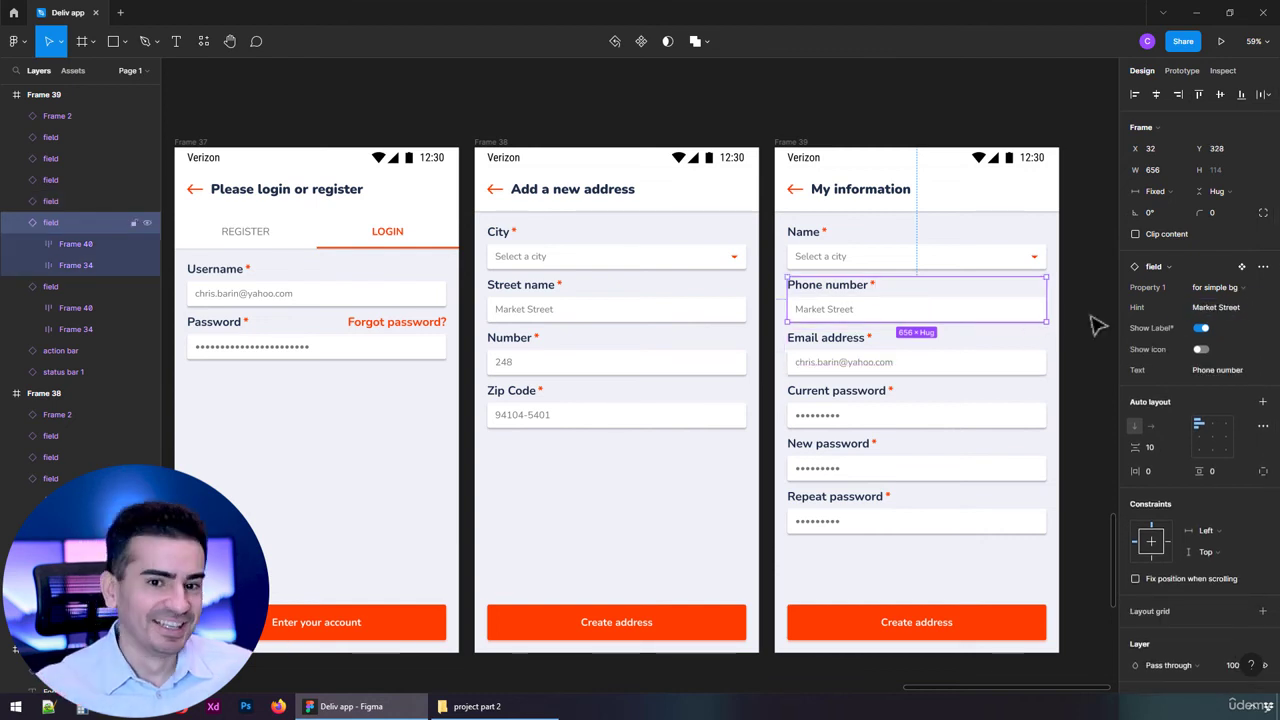
pyautogui.click(1230, 309)
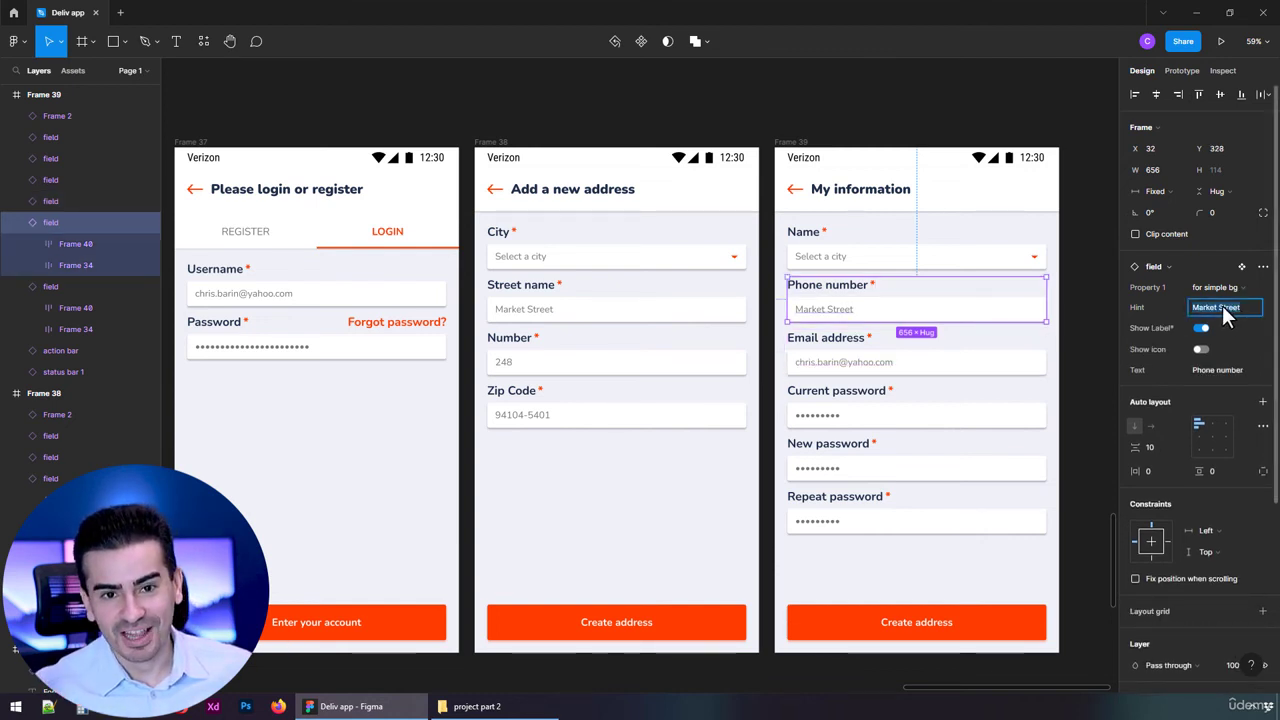
pyautogui.press('Return')
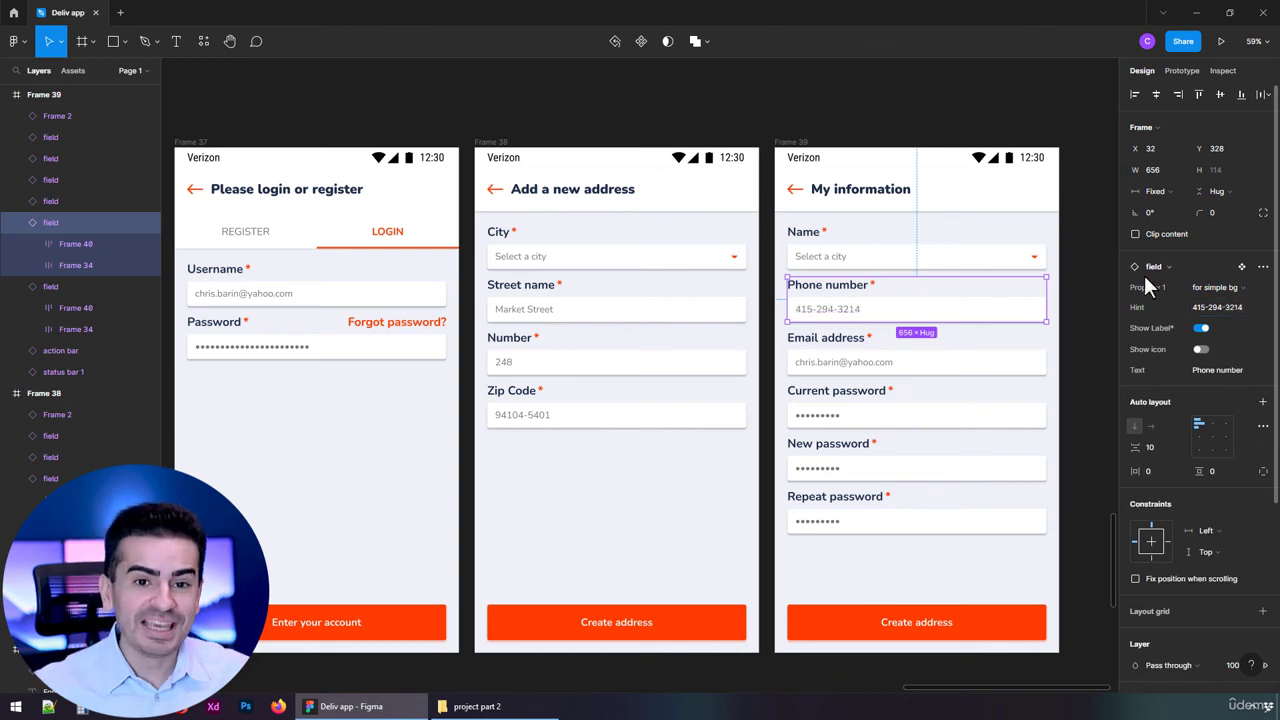
# Set the Name field's hint to a sample full name, leaving its icon off.
pyautogui.press('Tab')
pyautogui.click(1201, 371)
pyautogui.click(1201, 371)
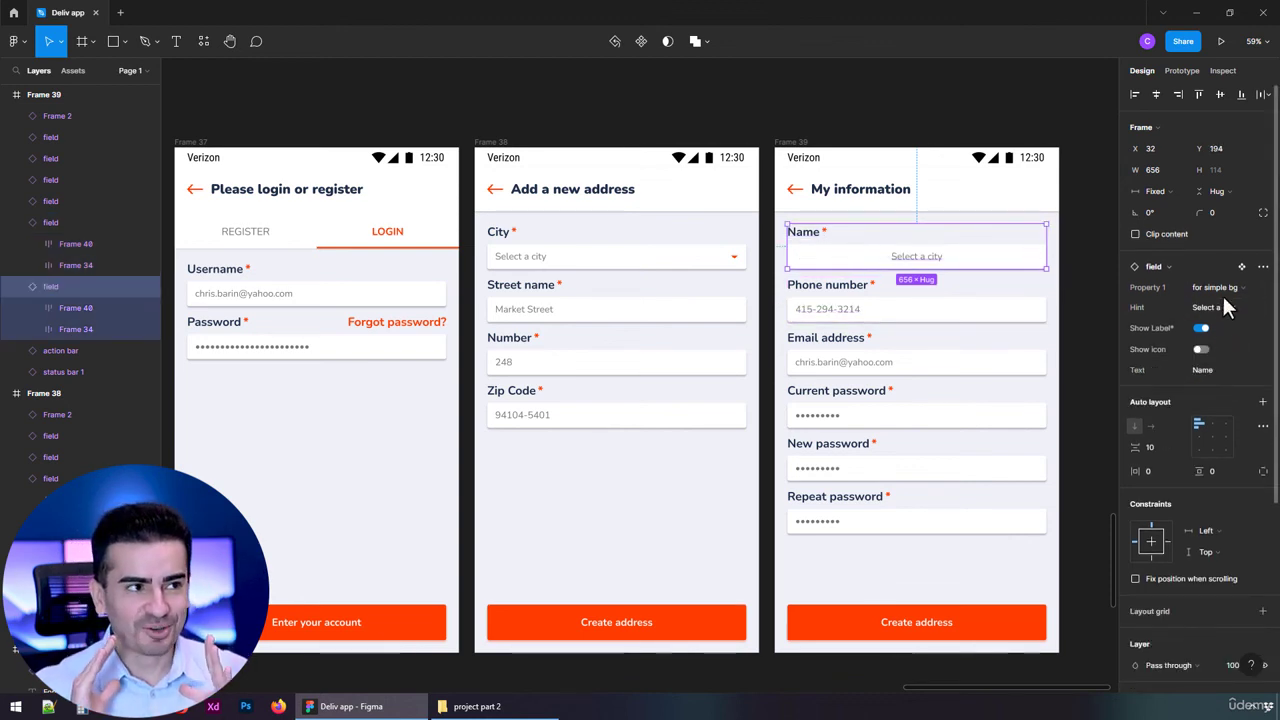
pyautogui.click(1223, 307)
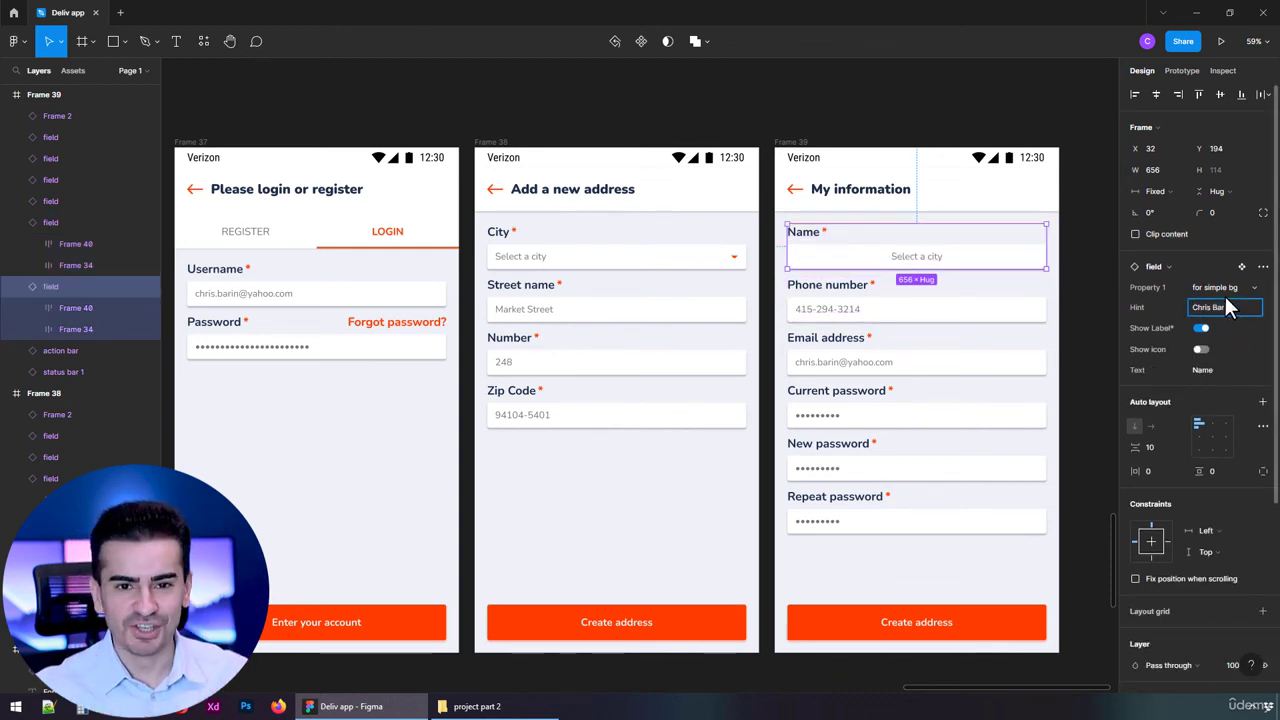
pyautogui.press('Return')
pyautogui.click(1264, 268)
pyautogui.click(1264, 268)
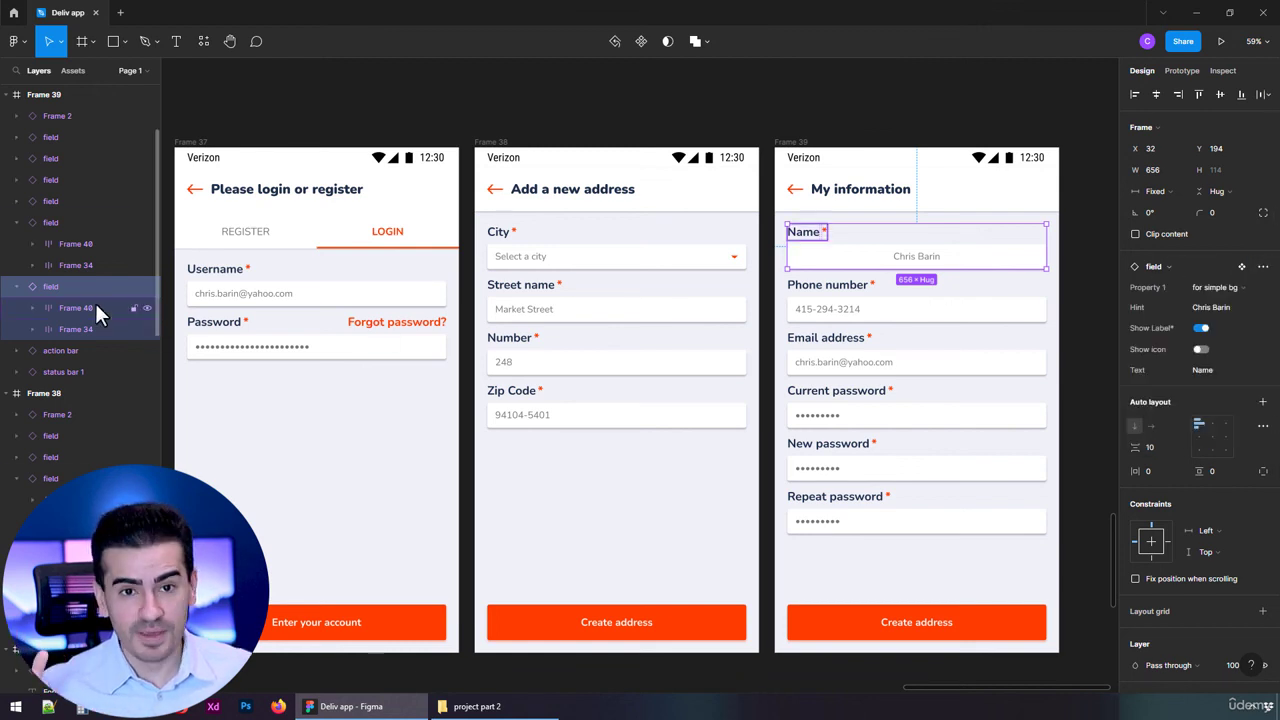
# Set the Name input's spacing mode to Packed so its hint left-aligns.
pyautogui.click(928, 262)
pyautogui.click(1262, 303)
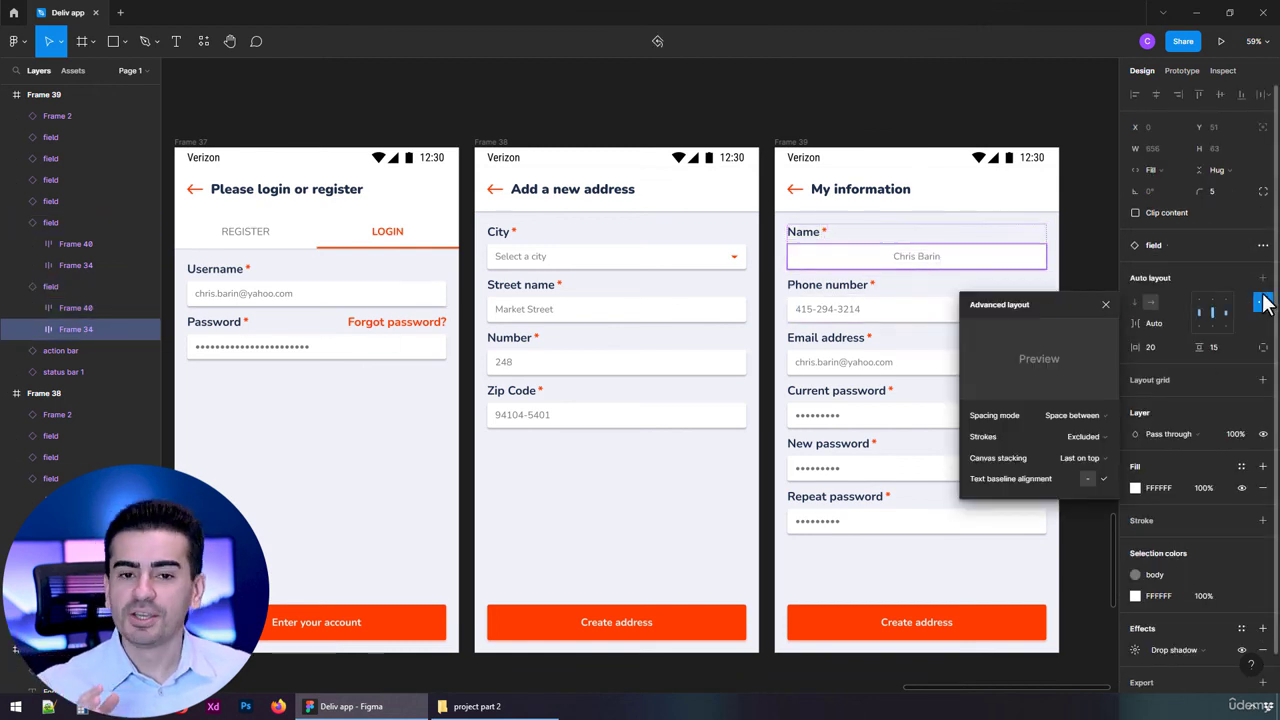
pyautogui.click(1070, 415)
pyautogui.click(1070, 400)
pyautogui.click(1086, 258)
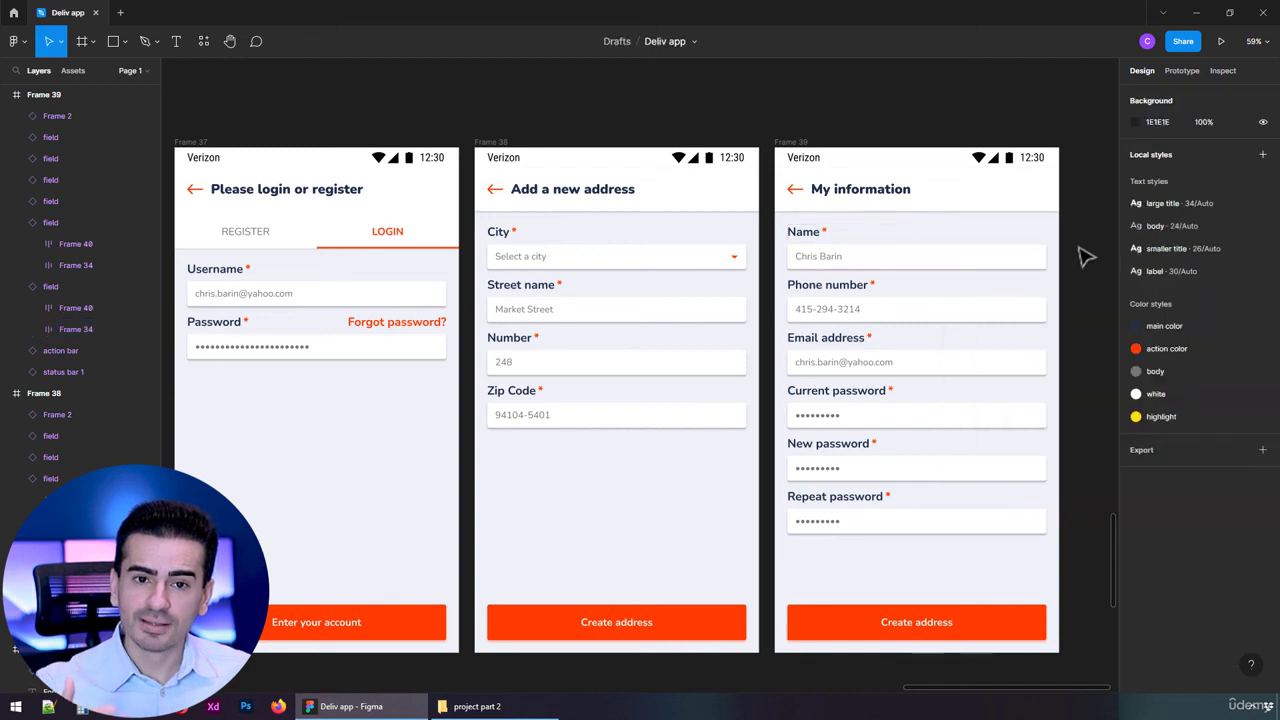
# Change the profile screen's bottom button label to 'Save information'.
pyautogui.click(945, 622)
pyautogui.click(1222, 309)
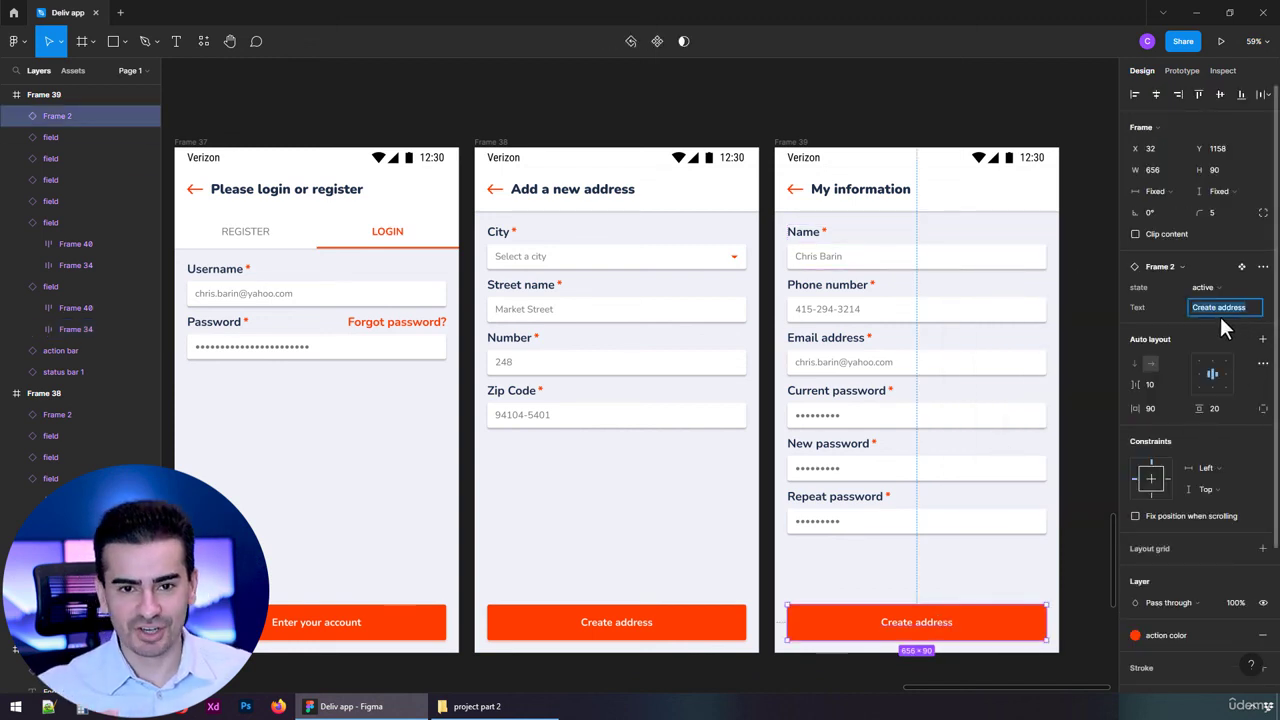
pyautogui.write('Save information')
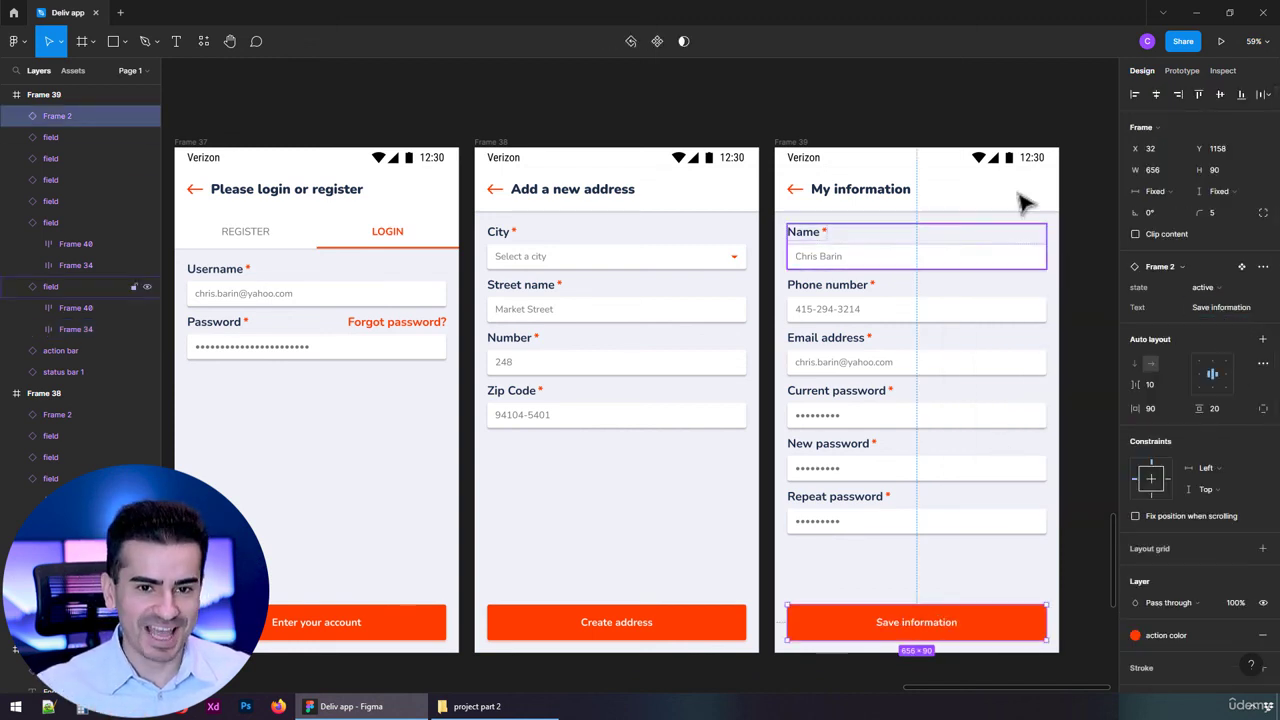
pyautogui.click(943, 94)
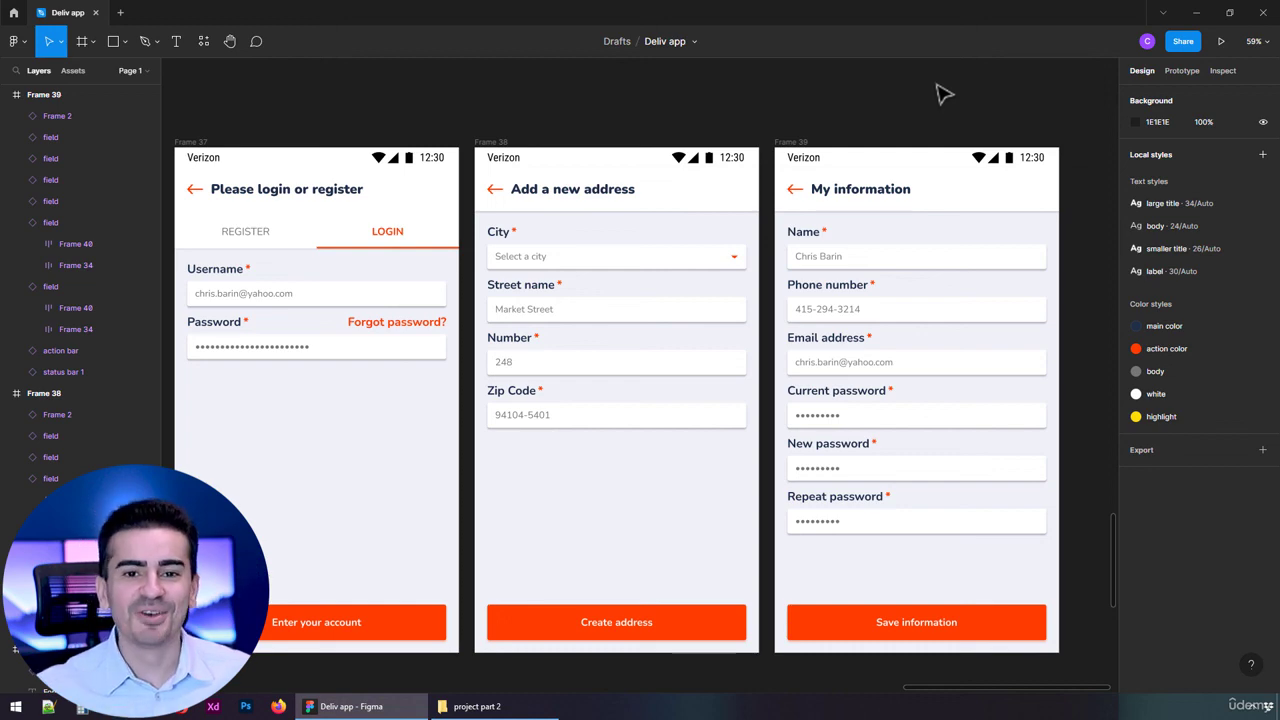